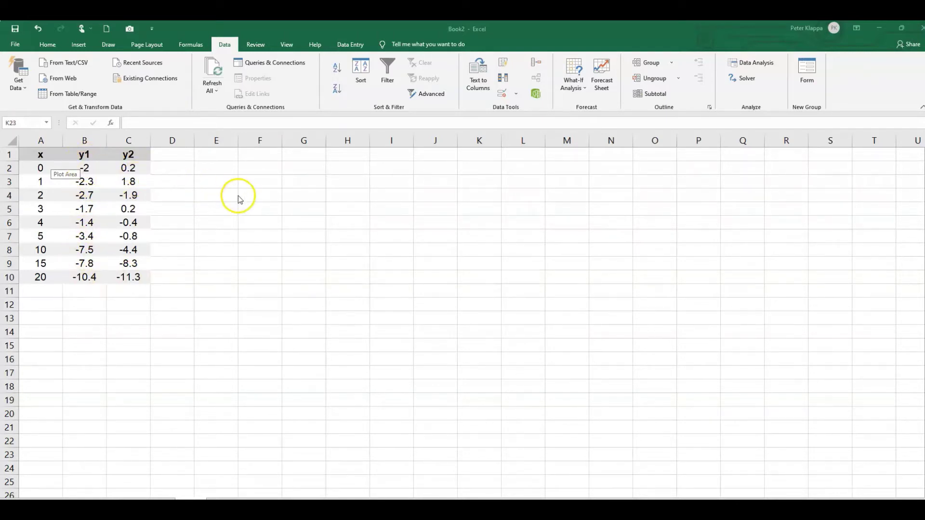
# Select the x, y1 and y2 data table in A1:C10.
pyautogui.moveTo(39, 153); pyautogui.dragTo(112, 273)
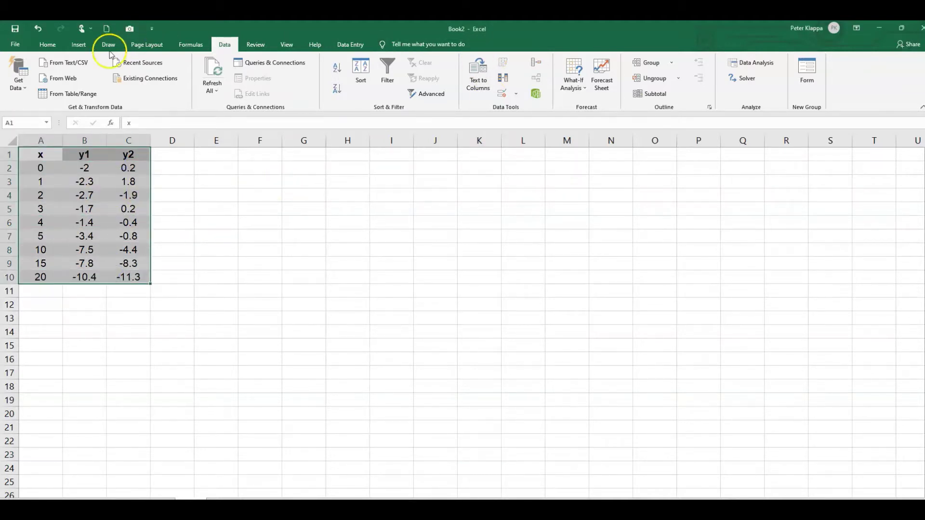
# Insert a basic scatter chart of y1 and y2 versus x and position it beside the table.
pyautogui.click(80, 50)
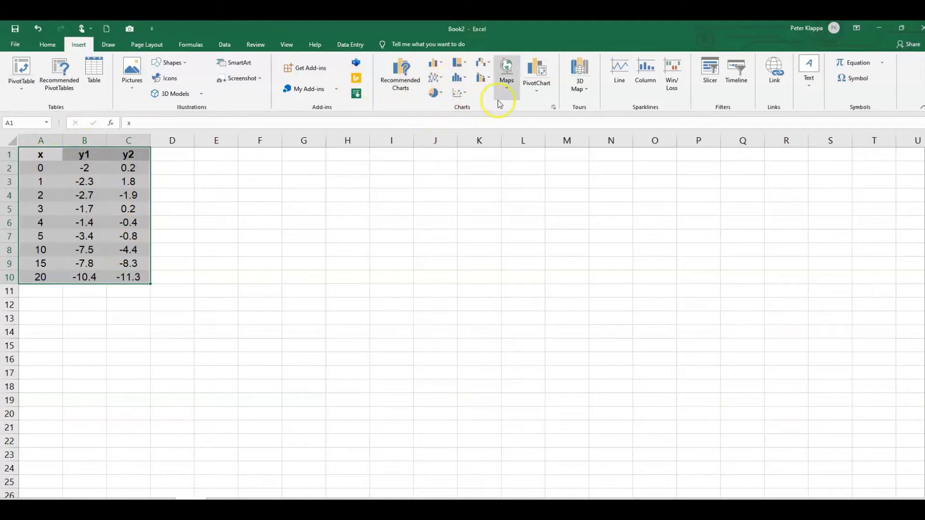
pyautogui.click(467, 90)
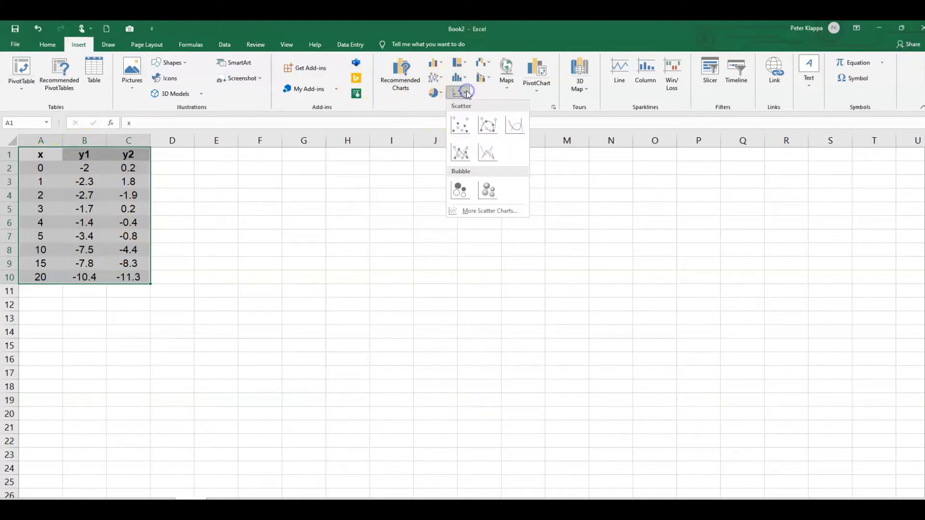
pyautogui.click(466, 124)
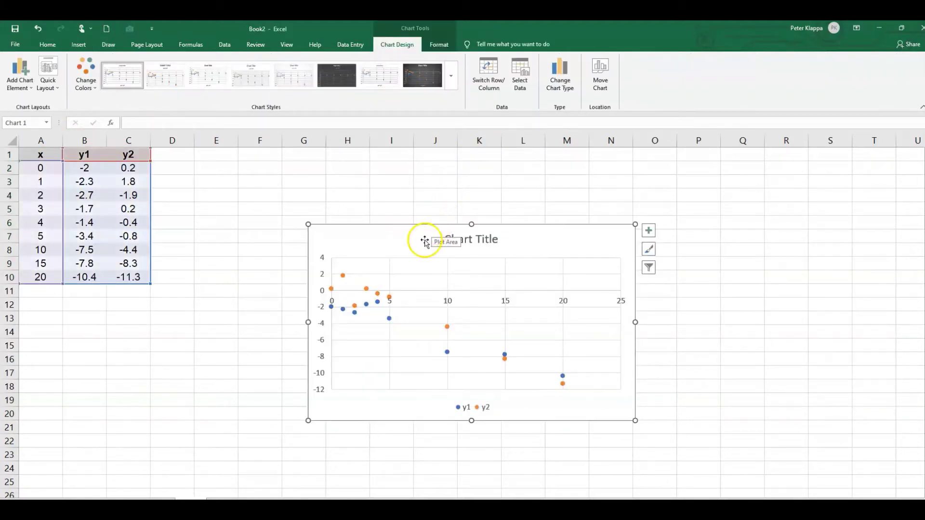
pyautogui.moveTo(424, 240); pyautogui.dragTo(325, 168)
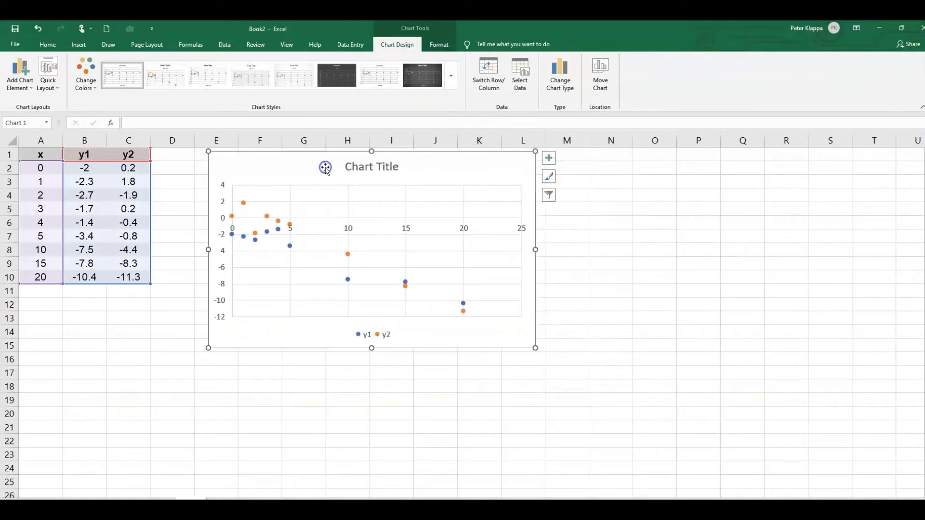
# Deselect the chart and ink axis labels Y and X plus models Y1 ~ x and Y2 ~ x.
pyautogui.click(691, 192)
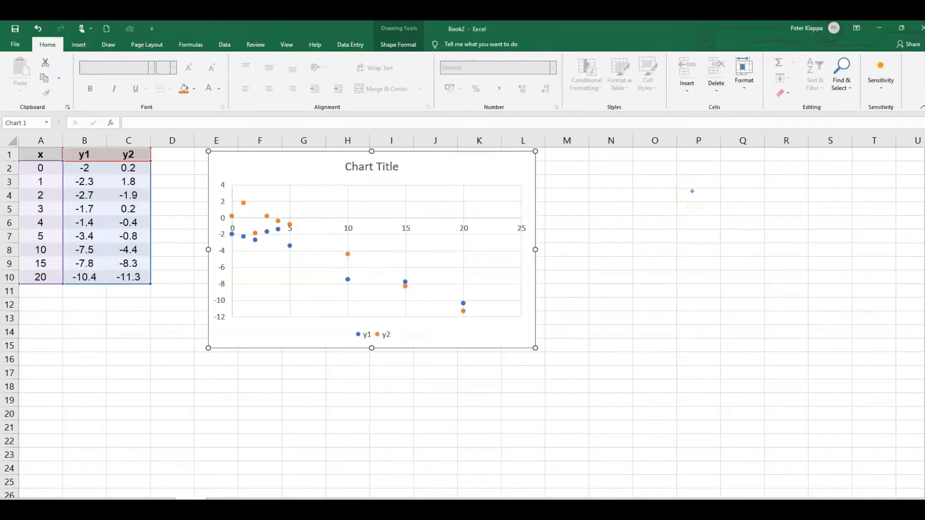
pyautogui.press('Escape')
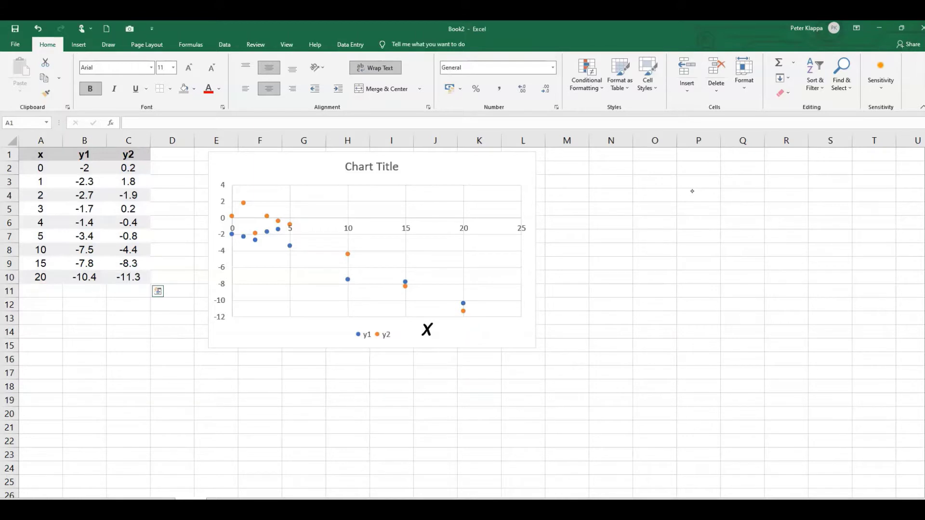
pyautogui.press('Escape')
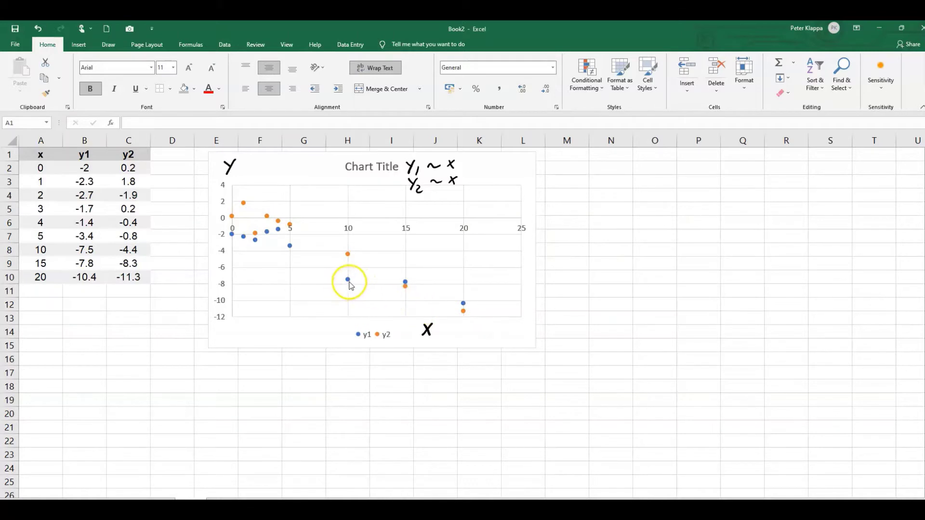
pyautogui.moveTo(350, 285)
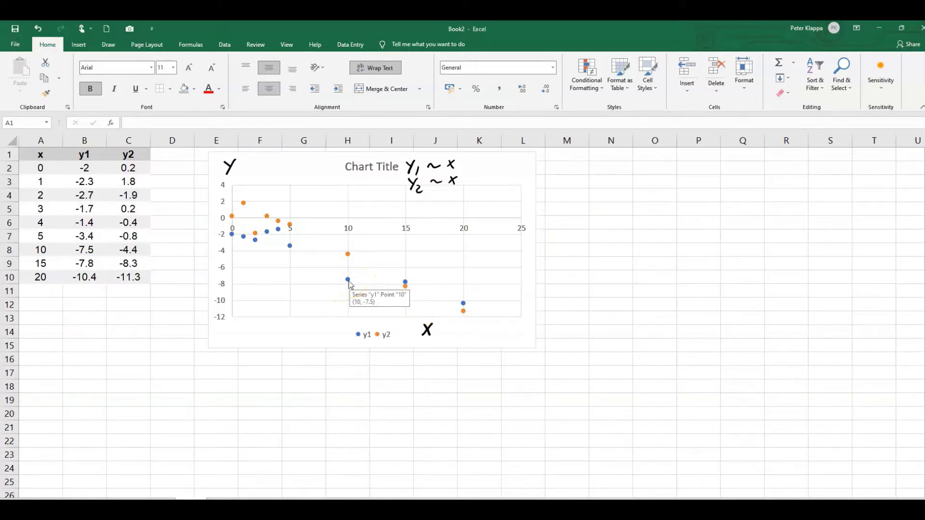
# Add a linear y1 trendline displaying y = -0.4581x - 1.3018 and R² = 0.9112.
pyautogui.click(348, 281)
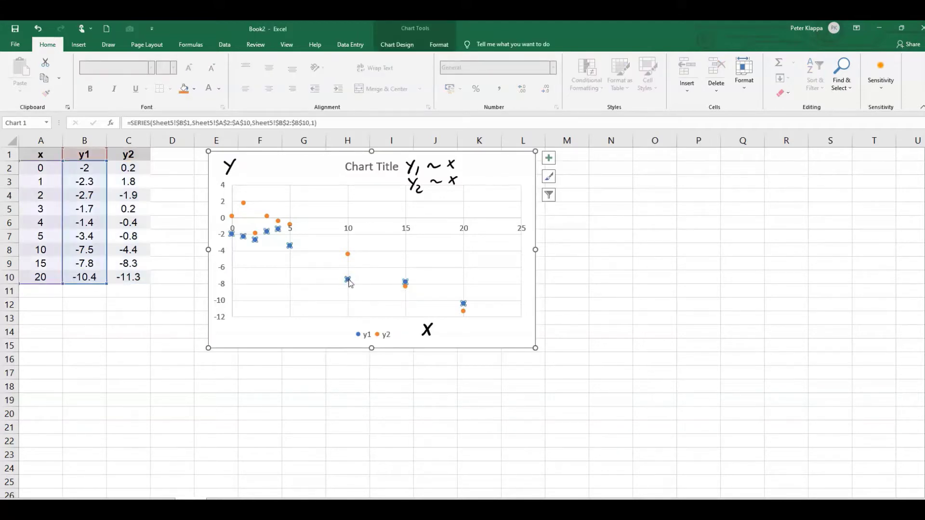
pyautogui.rightClick(348, 280)
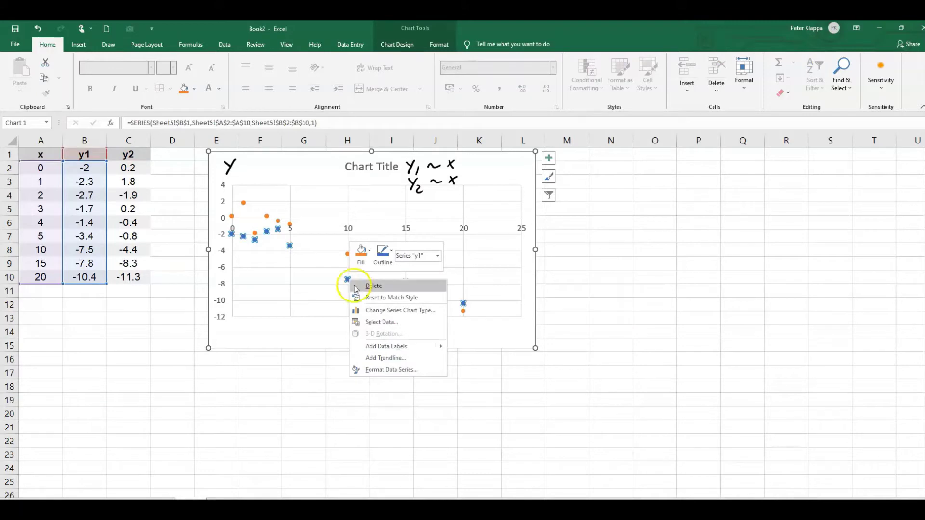
pyautogui.click(385, 358)
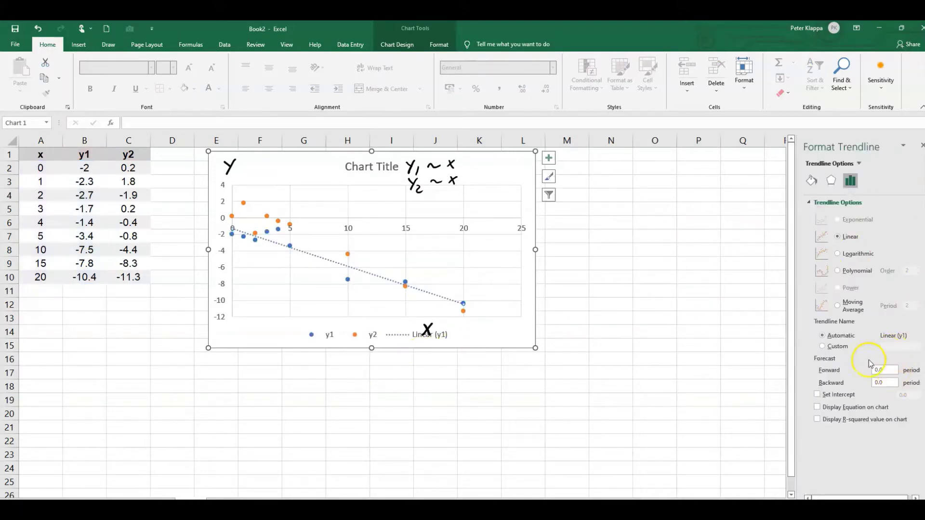
pyautogui.click(817, 419)
pyautogui.click(817, 407)
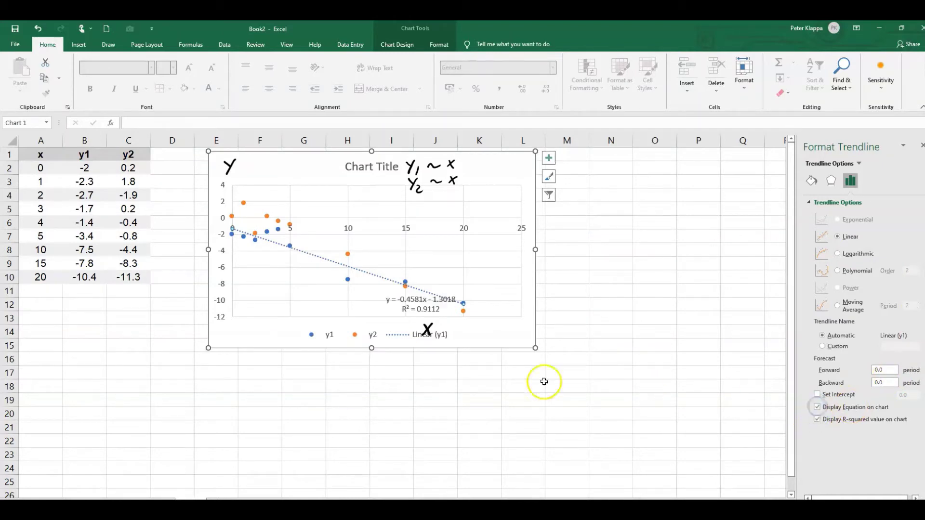
# Move the y1 equation label into the plot area and handwrite 'y1' beside it.
pyautogui.moveTo(420, 314); pyautogui.dragTo(302, 304)
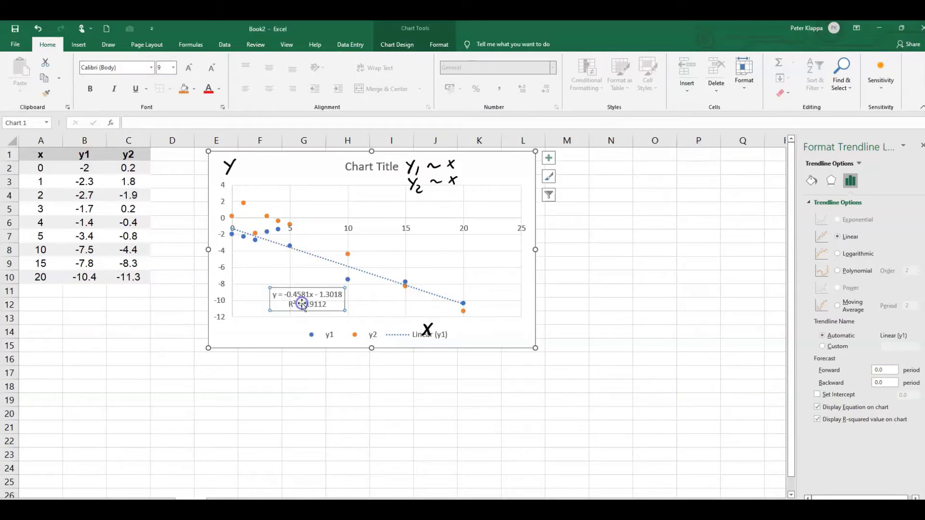
pyautogui.click(681, 286)
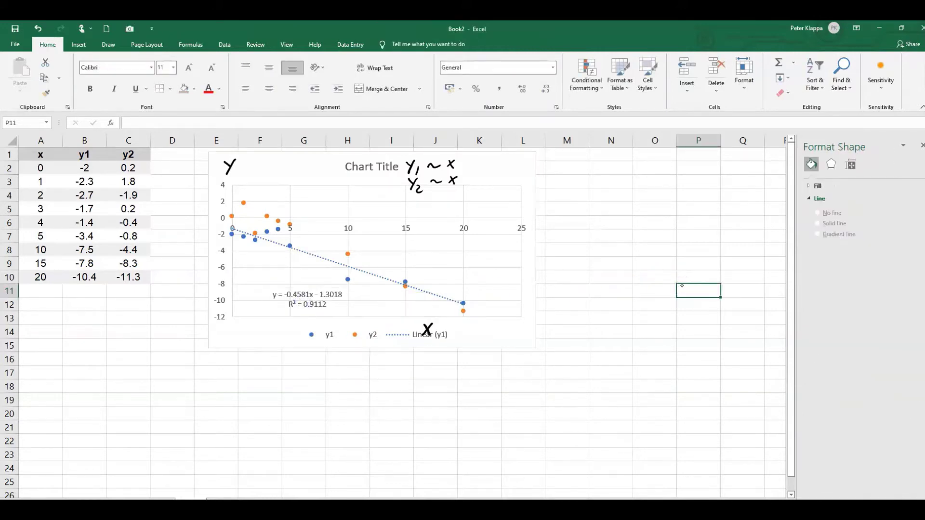
pyautogui.moveTo(254, 293)
pyautogui.mouseDown()
pyautogui.moveTo(258, 307)
pyautogui.moveTo(267, 301)
pyautogui.mouseUp()
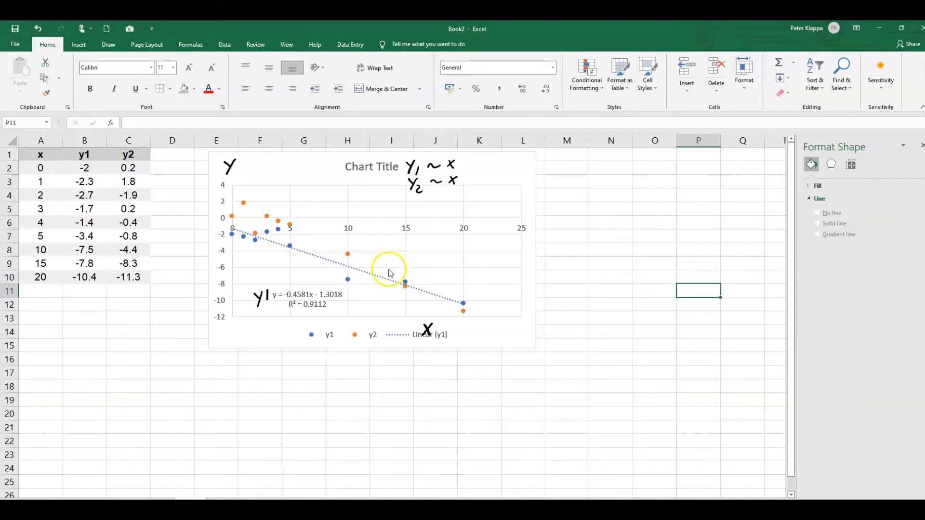
# Add a linear y2 trendline displaying y = -0.6197x + 1.3649 and R² = 0.9429.
pyautogui.click(348, 256)
pyautogui.rightClick(350, 258)
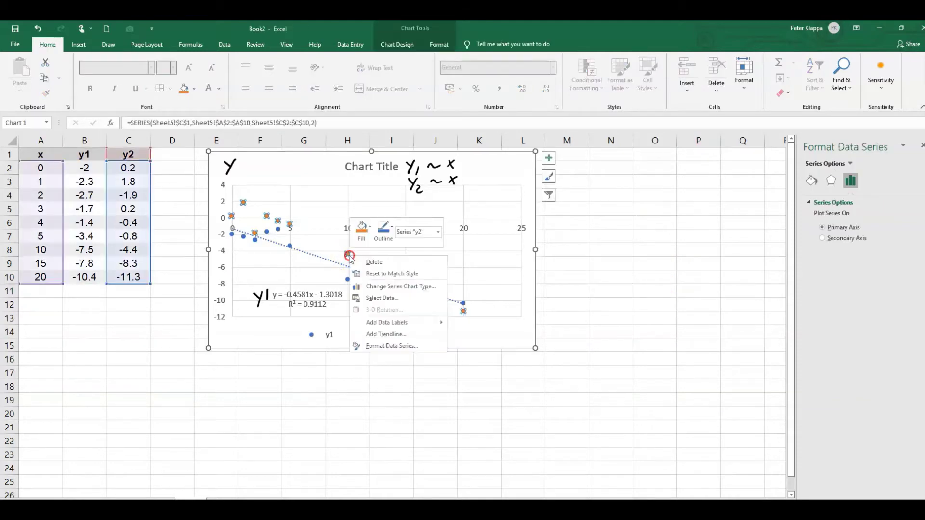
pyautogui.click(391, 336)
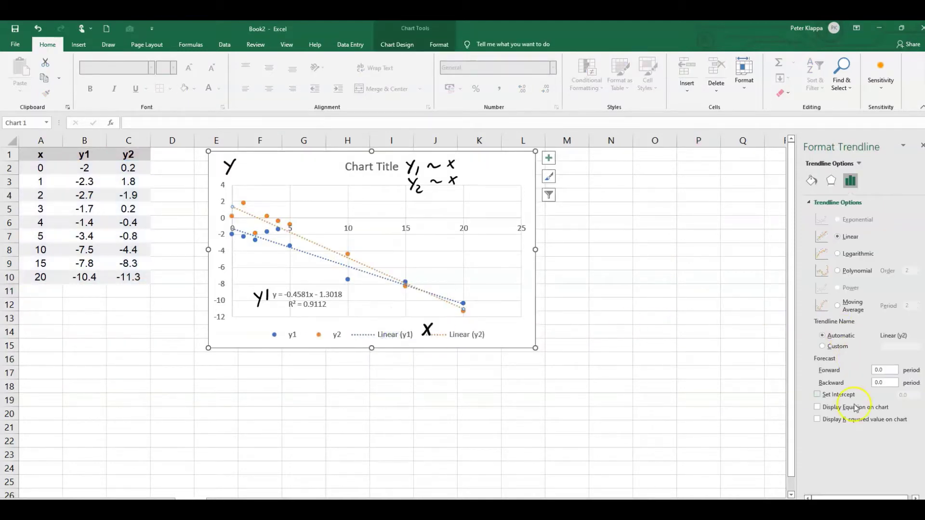
pyautogui.click(818, 419)
pyautogui.click(817, 407)
# Reposition the y2 equation label in the plot area and handwrite 'y2' beside it.
pyautogui.click(424, 301)
pyautogui.moveTo(423, 301); pyautogui.dragTo(453, 237)
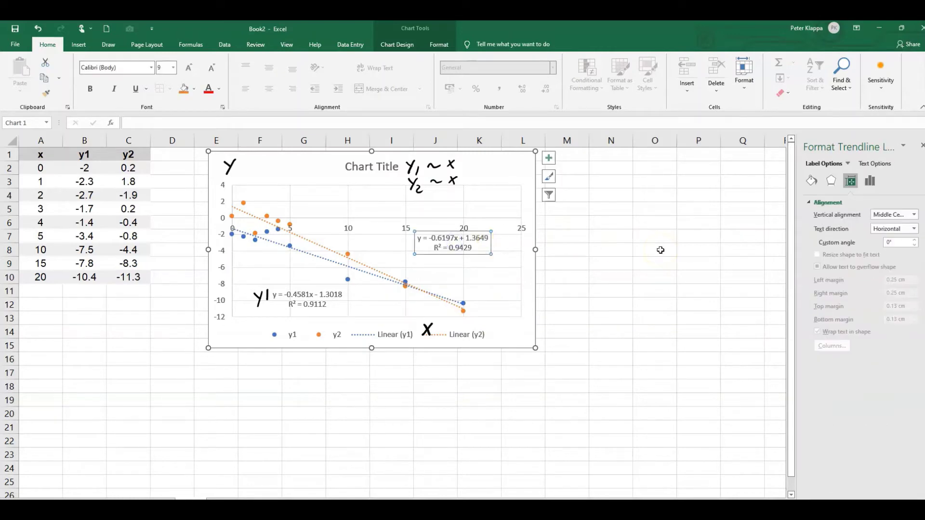
pyautogui.click(485, 286)
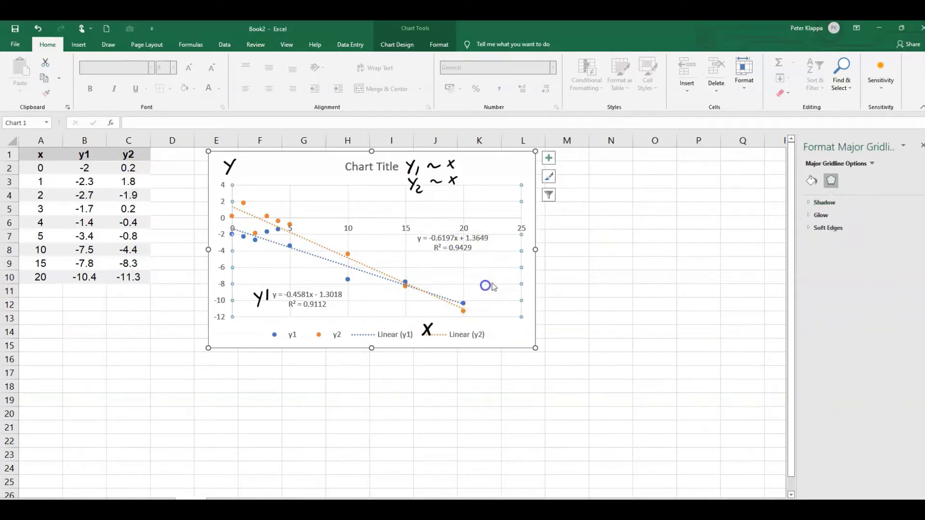
pyautogui.click(622, 272)
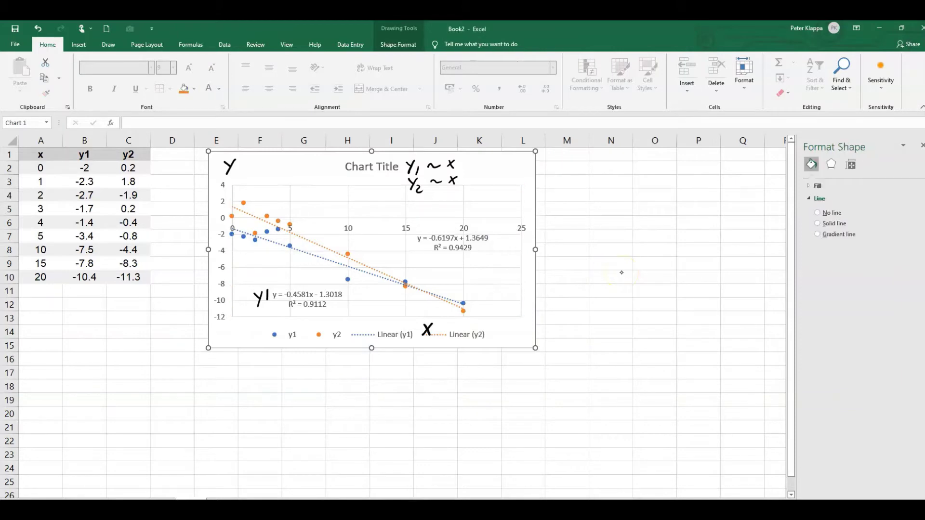
pyautogui.moveTo(409, 235)
pyautogui.mouseDown()
pyautogui.moveTo(413, 248)
pyautogui.moveTo(425, 244)
pyautogui.mouseUp()
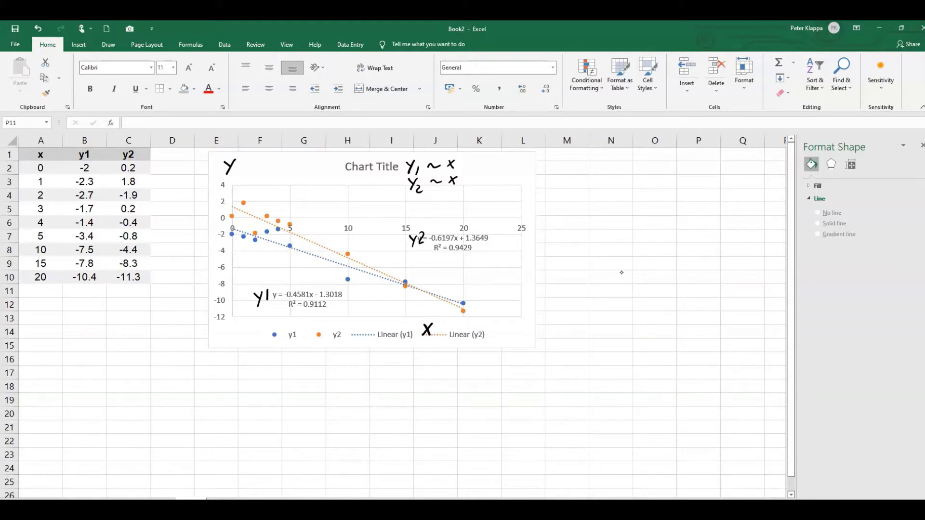
# Underline the y2 R² value 0.9429 and write m1 = -0.458 beside the chart.
pyautogui.moveTo(449, 253); pyautogui.dragTo(458, 254)
pyautogui.moveTo(567, 229); pyautogui.dragTo(576, 246)
pyautogui.moveTo(595, 232)
pyautogui.mouseDown()
pyautogui.moveTo(637, 226)
pyautogui.moveTo(656, 239)
pyautogui.moveTo(680, 228)
pyautogui.mouseUp()
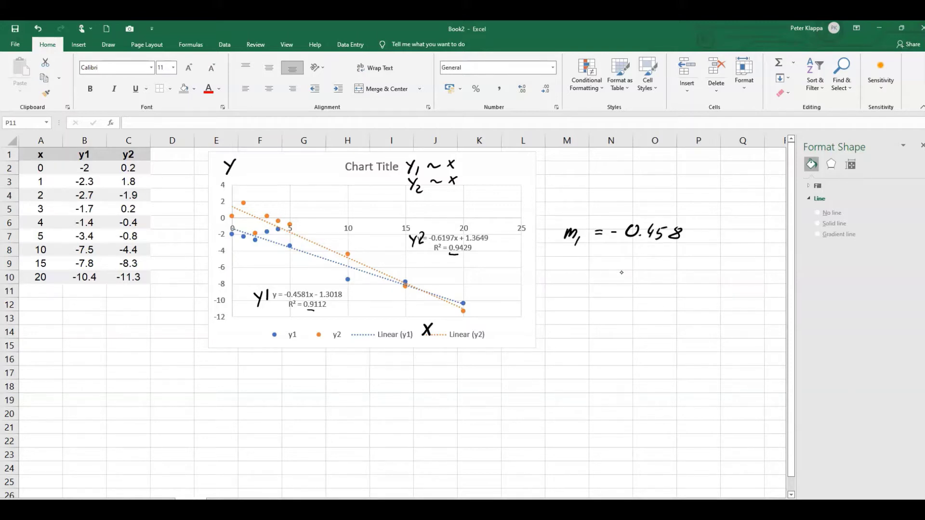
# Write m2 = -0.620 below the m1 note.
pyautogui.moveTo(562, 263)
pyautogui.mouseDown()
pyautogui.moveTo(571, 259)
pyautogui.moveTo(583, 272)
pyautogui.mouseUp()
pyautogui.moveTo(637, 253)
pyautogui.mouseDown()
pyautogui.moveTo(632, 263)
pyautogui.moveTo(638, 254)
pyautogui.moveTo(651, 258)
pyautogui.mouseUp()
pyautogui.click(641, 263)
pyautogui.moveTo(659, 255); pyautogui.dragTo(668, 262)
pyautogui.moveTo(680, 253)
pyautogui.mouseDown()
pyautogui.moveTo(672, 261)
pyautogui.moveTo(680, 254)
pyautogui.mouseUp()
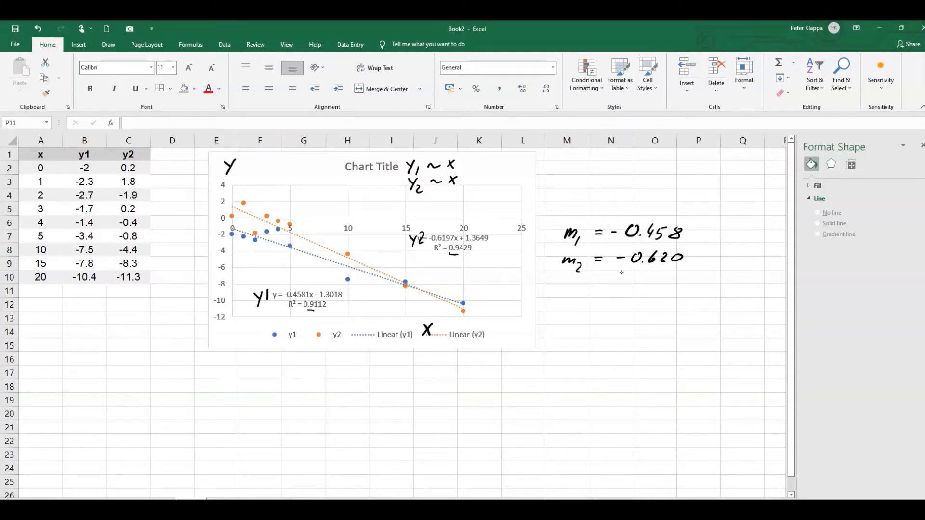
# Draw arrows linking m1 and m2 to the population slopes M1 and M2.
pyautogui.moveTo(702, 224)
pyautogui.mouseDown()
pyautogui.moveTo(733, 203)
pyautogui.moveTo(730, 215)
pyautogui.mouseUp()
pyautogui.moveTo(727, 181); pyautogui.dragTo(750, 198)
pyautogui.moveTo(701, 249)
pyautogui.mouseDown()
pyautogui.moveTo(707, 271)
pyautogui.moveTo(711, 262)
pyautogui.moveTo(718, 281)
pyautogui.moveTo(732, 263)
pyautogui.moveTo(733, 280)
pyautogui.mouseUp()
pyautogui.moveTo(728, 279); pyautogui.dragTo(734, 290)
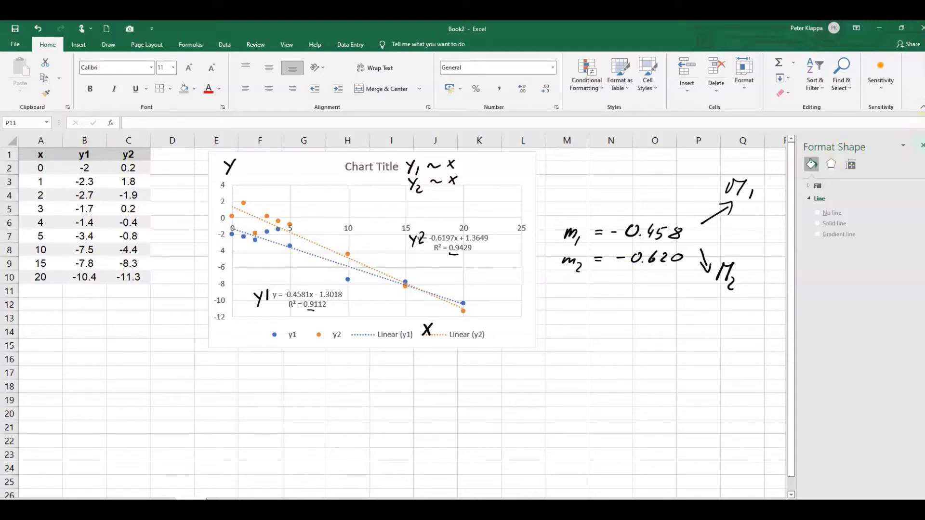
# Close the side pane and write H0: beneath the slope values.
pyautogui.click(922, 145)
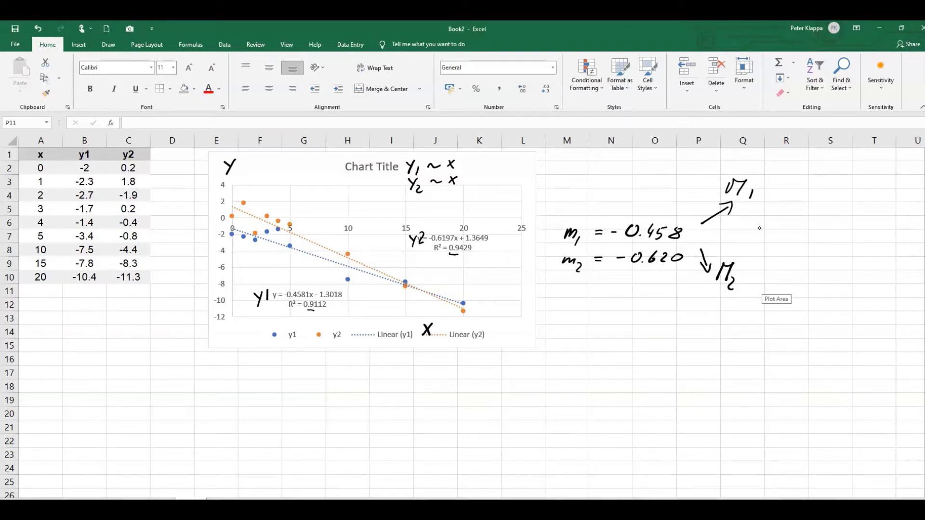
pyautogui.moveTo(555, 294)
pyautogui.mouseDown()
pyautogui.moveTo(553, 313)
pyautogui.moveTo(564, 300)
pyautogui.moveTo(563, 308)
pyautogui.mouseUp()
pyautogui.click(576, 302)
# Complete H0: μ1 = μ2 and write H1: μ1 ≠ μ2 beneath it.
pyautogui.moveTo(599, 295)
pyautogui.mouseDown()
pyautogui.moveTo(598, 313)
pyautogui.moveTo(618, 294)
pyautogui.moveTo(609, 321)
pyautogui.moveTo(642, 302)
pyautogui.moveTo(686, 313)
pyautogui.mouseUp()
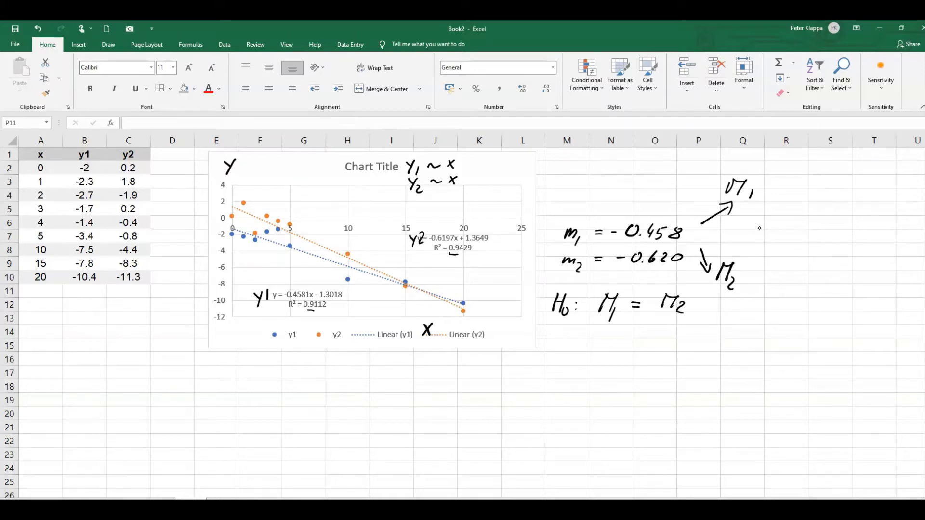
pyautogui.moveTo(552, 327)
pyautogui.mouseDown()
pyautogui.moveTo(550, 345)
pyautogui.moveTo(559, 336)
pyautogui.mouseUp()
pyautogui.moveTo(560, 329)
pyautogui.mouseDown()
pyautogui.moveTo(561, 346)
pyautogui.moveTo(626, 345)
pyautogui.moveTo(637, 330)
pyautogui.moveTo(656, 339)
pyautogui.mouseUp()
pyautogui.moveTo(658, 326); pyautogui.dragTo(677, 343)
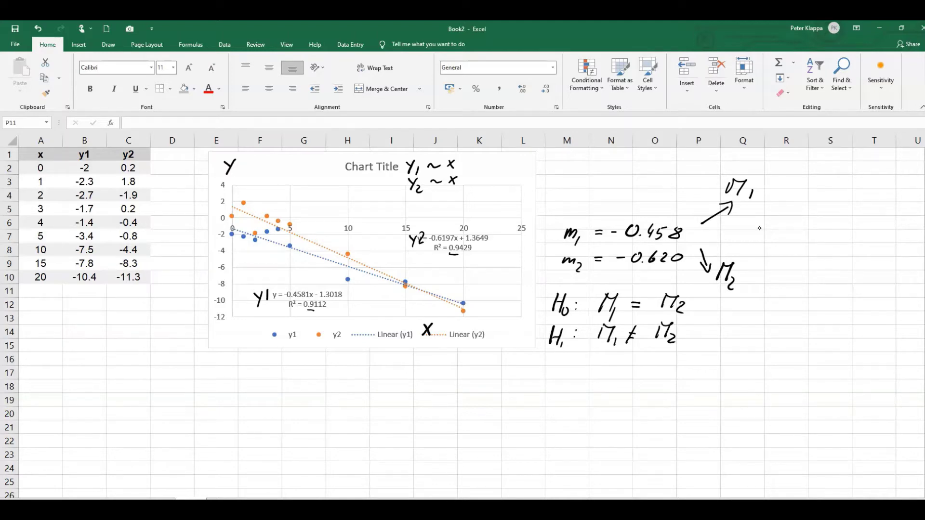
# Write α = 0.05 and start the p-value line below it.
pyautogui.moveTo(565, 356)
pyautogui.mouseDown()
pyautogui.moveTo(554, 362)
pyautogui.moveTo(568, 367)
pyautogui.mouseUp()
pyautogui.moveTo(585, 357); pyautogui.dragTo(593, 358)
pyautogui.moveTo(586, 363)
pyautogui.mouseDown()
pyautogui.moveTo(631, 356)
pyautogui.moveTo(637, 367)
pyautogui.mouseUp()
pyautogui.click(615, 366)
pyautogui.moveTo(642, 356); pyautogui.dragTo(652, 355)
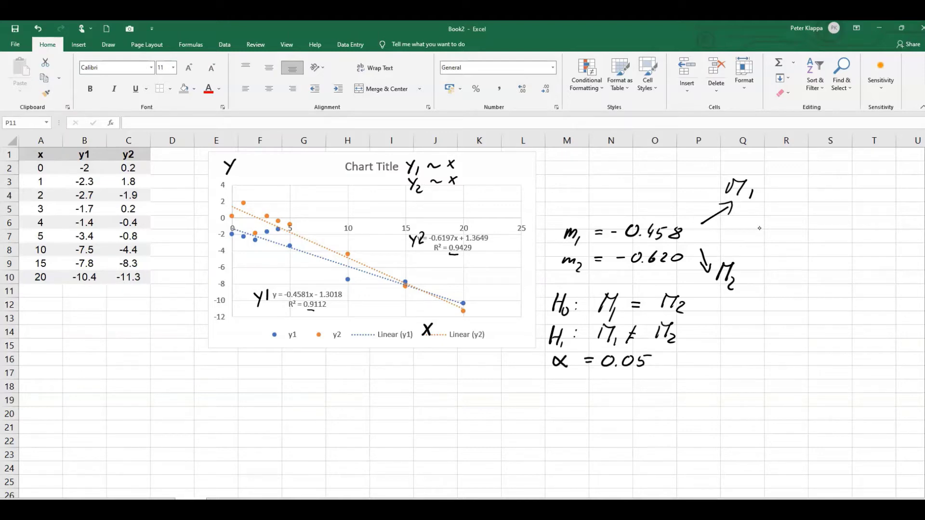
pyautogui.moveTo(559, 383)
pyautogui.mouseDown()
pyautogui.moveTo(558, 400)
pyautogui.moveTo(593, 384)
pyautogui.moveTo(622, 390)
pyautogui.mouseUp()
# Finish the rule p-value < α → reject H0 and circle the μ1 and μ2 notes.
pyautogui.moveTo(661, 380)
pyautogui.mouseDown()
pyautogui.moveTo(660, 391)
pyautogui.moveTo(757, 388)
pyautogui.mouseUp()
pyautogui.moveTo(760, 384)
pyautogui.mouseDown()
pyautogui.moveTo(755, 401)
pyautogui.moveTo(779, 393)
pyautogui.mouseUp()
pyautogui.moveTo(786, 374)
pyautogui.mouseDown()
pyautogui.moveTo(784, 393)
pyautogui.moveTo(792, 381)
pyautogui.moveTo(799, 391)
pyautogui.moveTo(808, 383)
pyautogui.moveTo(792, 394)
pyautogui.mouseUp()
pyautogui.moveTo(793, 388); pyautogui.dragTo(801, 395)
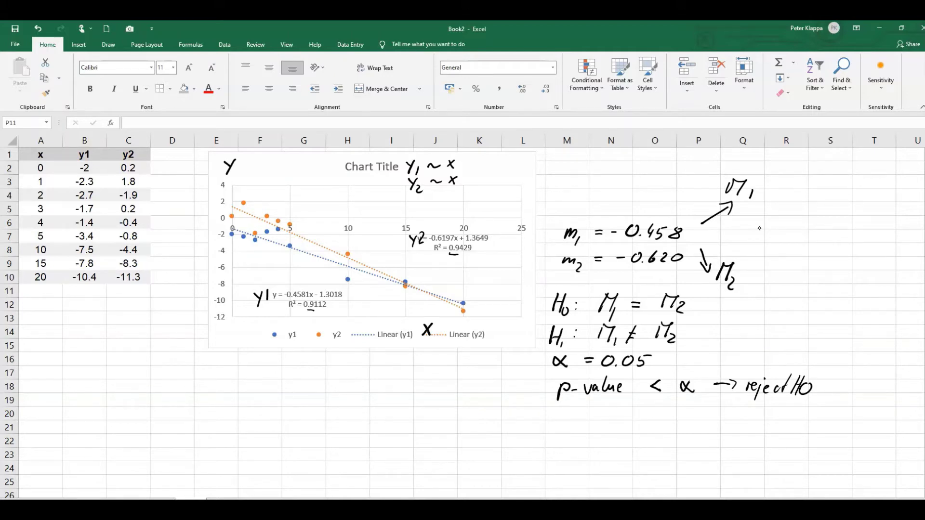
pyautogui.moveTo(746, 164)
pyautogui.mouseDown()
pyautogui.moveTo(713, 193)
pyautogui.moveTo(775, 209)
pyautogui.moveTo(758, 161)
pyautogui.mouseUp()
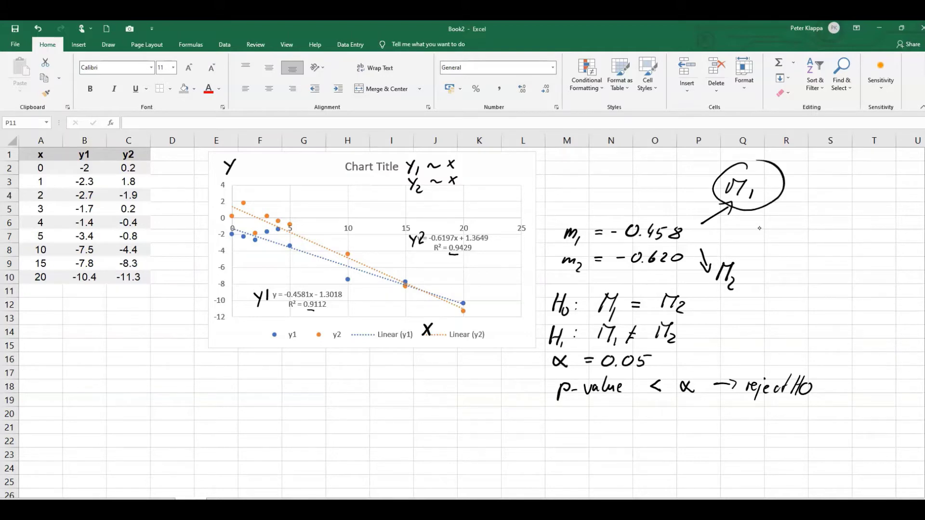
pyautogui.moveTo(732, 247)
pyautogui.mouseDown()
pyautogui.moveTo(702, 303)
pyautogui.moveTo(752, 275)
pyautogui.moveTo(744, 249)
pyautogui.mouseUp()
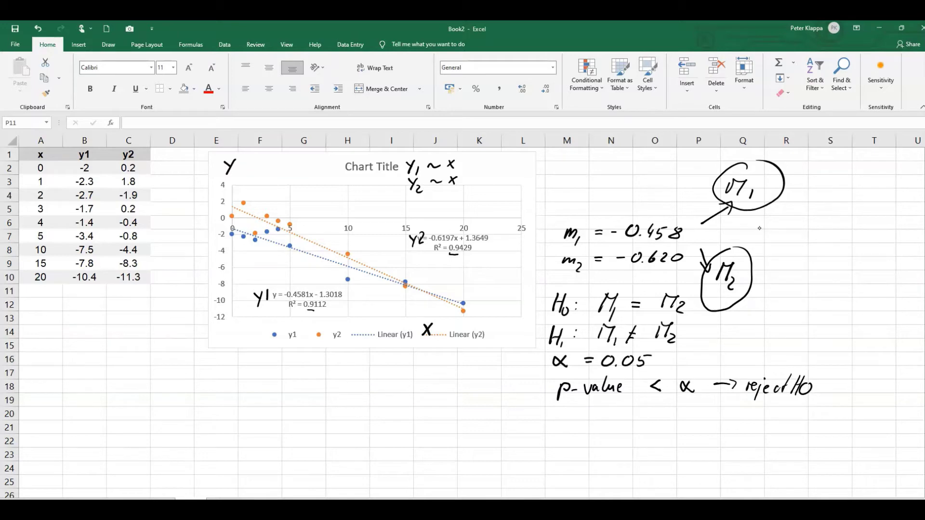
# Write t_score = |m1 − m2| as the numerator of the t-score formula.
pyautogui.moveTo(568, 415)
pyautogui.mouseDown()
pyautogui.moveTo(572, 440)
pyautogui.moveTo(591, 437)
pyautogui.mouseUp()
pyautogui.moveTo(595, 435); pyautogui.dragTo(601, 435)
pyautogui.moveTo(601, 438); pyautogui.dragTo(655, 428)
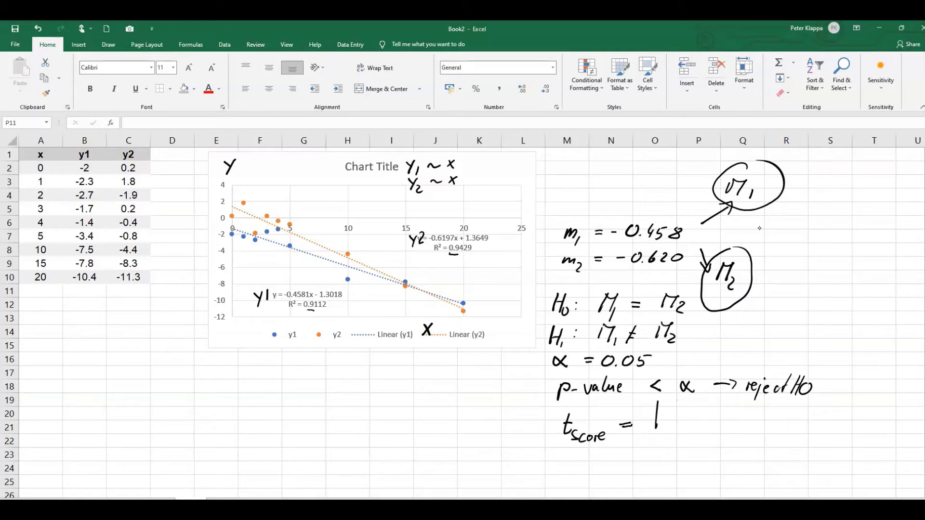
pyautogui.moveTo(669, 413)
pyautogui.mouseDown()
pyautogui.moveTo(684, 427)
pyautogui.moveTo(710, 416)
pyautogui.moveTo(749, 429)
pyautogui.mouseUp()
pyautogui.moveTo(650, 434); pyautogui.dragTo(761, 432)
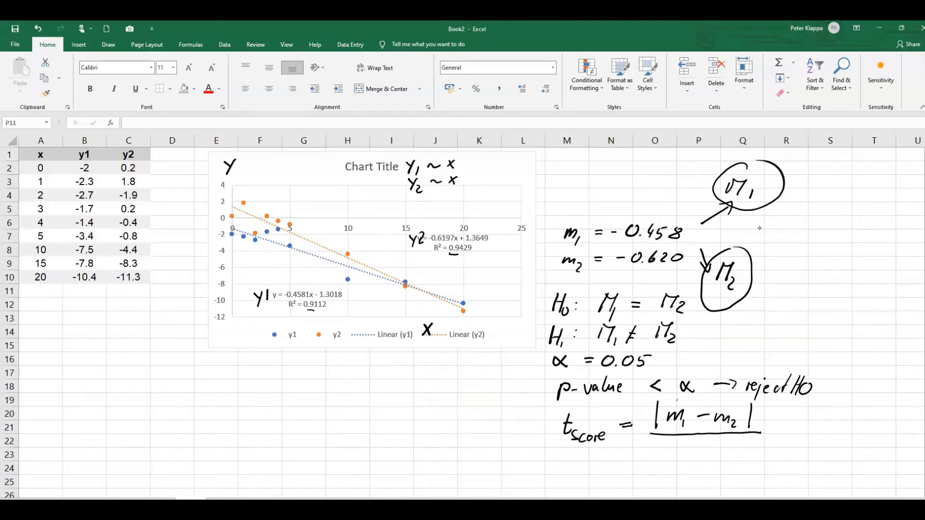
# Write the denominator √(SE_y1² + SE_y2²) and an arrow pointing to p.
pyautogui.moveTo(654, 444); pyautogui.dragTo(769, 448)
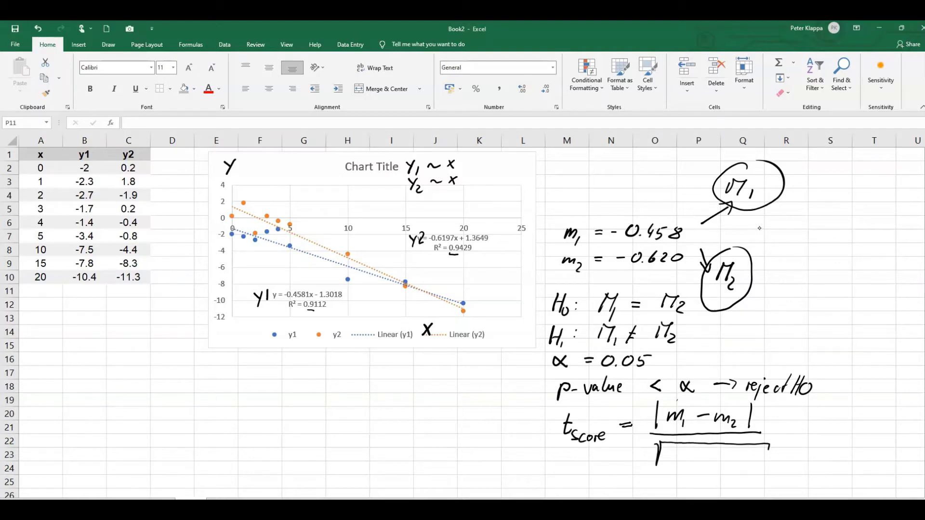
pyautogui.moveTo(678, 447)
pyautogui.mouseDown()
pyautogui.moveTo(670, 460)
pyautogui.moveTo(689, 455)
pyautogui.mouseUp()
pyautogui.moveTo(701, 446); pyautogui.dragTo(719, 460)
pyautogui.moveTo(715, 455); pyautogui.dragTo(744, 461)
pyautogui.moveTo(744, 461)
pyautogui.mouseDown()
pyautogui.moveTo(751, 454)
pyautogui.moveTo(758, 468)
pyautogui.mouseUp()
pyautogui.moveTo(764, 461); pyautogui.dragTo(766, 454)
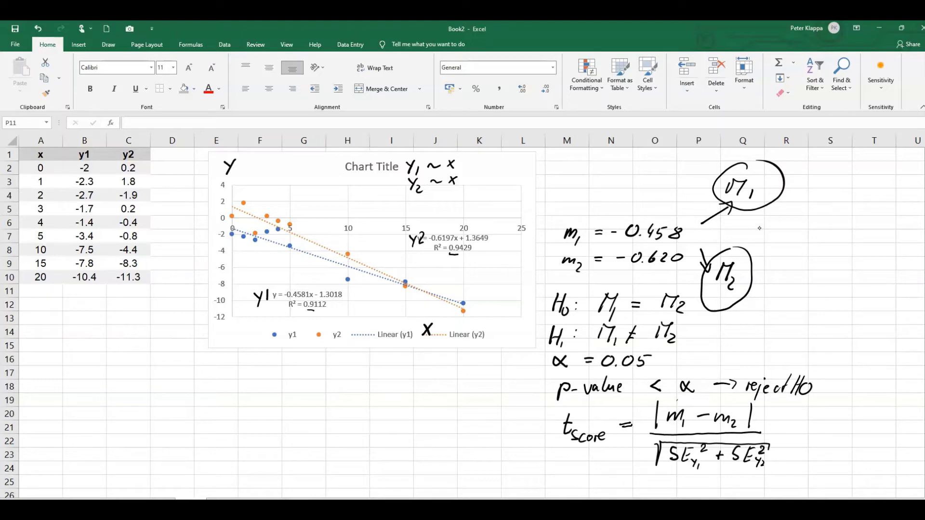
pyautogui.moveTo(781, 435); pyautogui.dragTo(797, 435)
pyautogui.moveTo(795, 431)
pyautogui.mouseDown()
pyautogui.moveTo(796, 441)
pyautogui.moveTo(826, 428)
pyautogui.moveTo(818, 436)
pyautogui.mouseUp()
# Write df = n1 + n2 − 4 below the t-score formula.
pyautogui.moveTo(580, 469); pyautogui.dragTo(584, 460)
pyautogui.moveTo(593, 456)
pyautogui.mouseDown()
pyautogui.moveTo(586, 481)
pyautogui.moveTo(594, 464)
pyautogui.mouseUp()
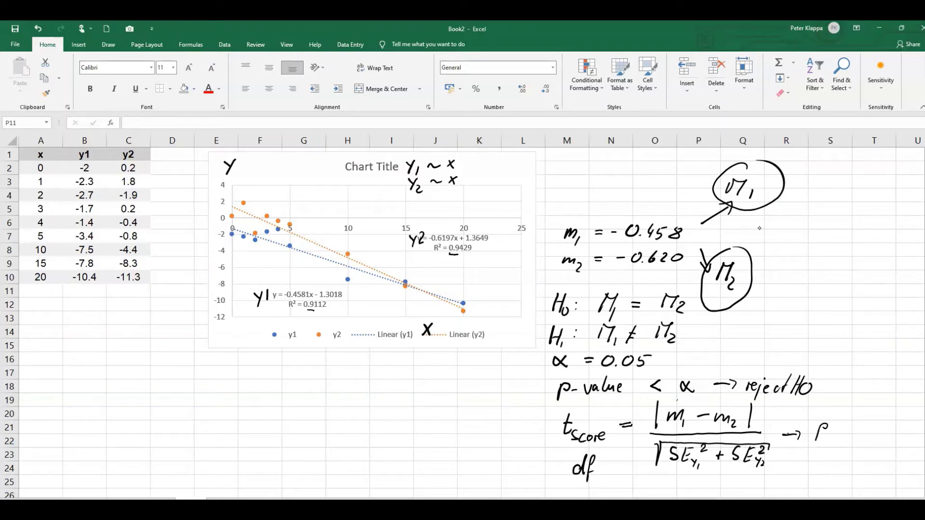
pyautogui.moveTo(604, 466); pyautogui.dragTo(629, 481)
pyautogui.moveTo(633, 479); pyautogui.dragTo(634, 488)
pyautogui.moveTo(648, 468)
pyautogui.mouseDown()
pyautogui.moveTo(647, 479)
pyautogui.moveTo(663, 472)
pyautogui.moveTo(672, 486)
pyautogui.moveTo(711, 474)
pyautogui.mouseUp()
pyautogui.moveTo(709, 466); pyautogui.dragTo(708, 481)
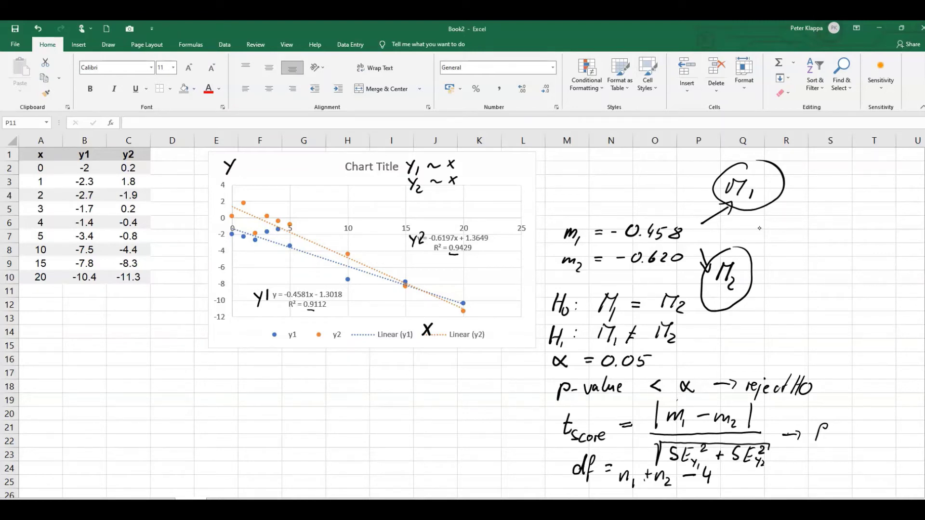
# Extend the df line with the calculation 9 + 9 − 4 = 18.
pyautogui.click(671, 489)
pyautogui.click(765, 489)
pyautogui.click(782, 496)
pyautogui.moveTo(751, 472)
pyautogui.mouseDown()
pyautogui.moveTo(747, 484)
pyautogui.moveTo(793, 478)
pyautogui.moveTo(791, 485)
pyautogui.moveTo(825, 481)
pyautogui.moveTo(832, 470)
pyautogui.mouseUp()
pyautogui.moveTo(432, 242); pyautogui.dragTo(442, 242)
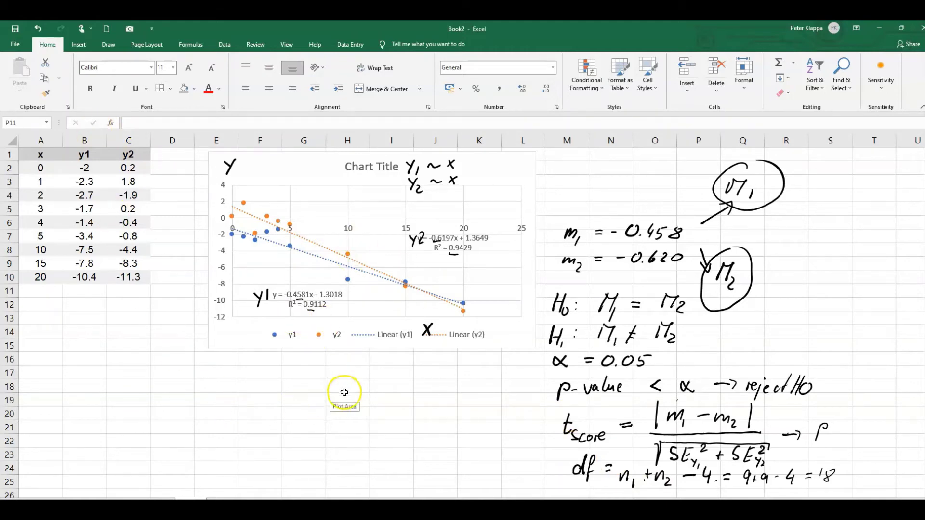
# Open the Regression tool from Data Analysis on the Data tab.
pyautogui.click(224, 44)
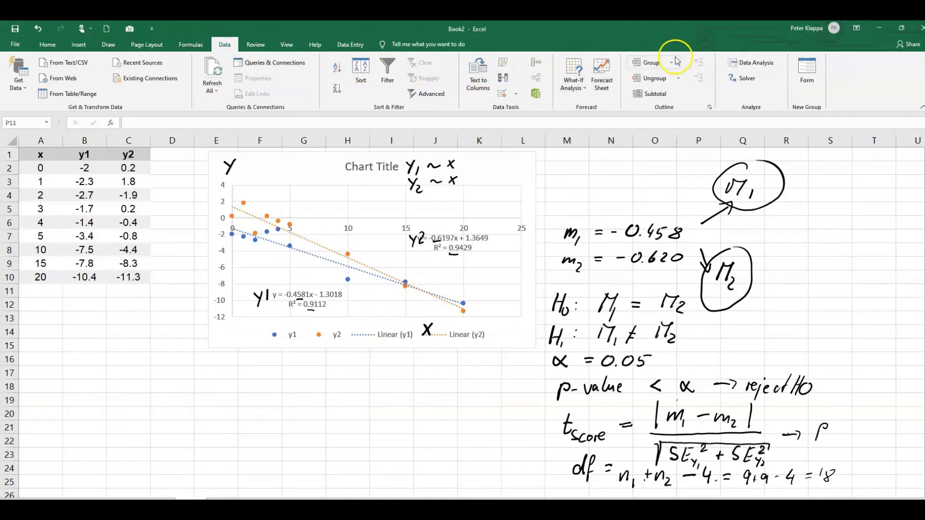
pyautogui.click(754, 68)
pyautogui.click(771, 67)
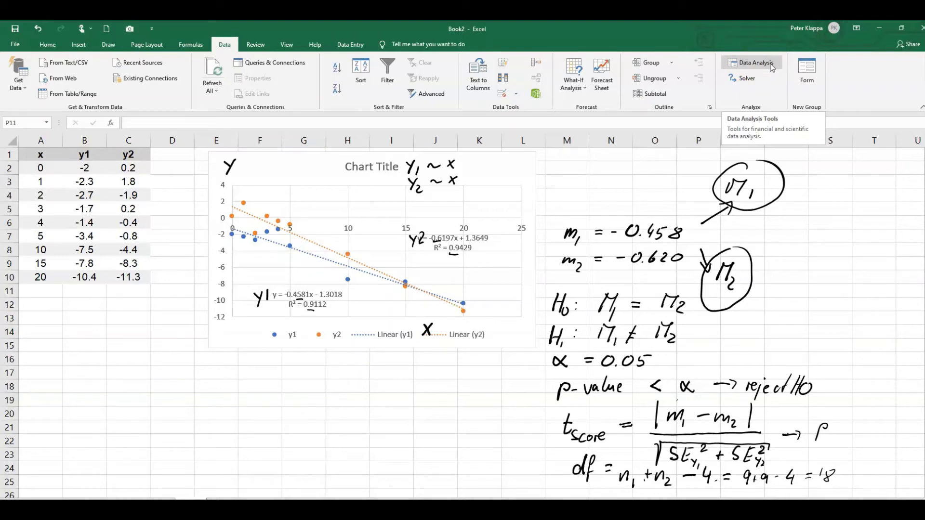
pyautogui.click(762, 67)
pyautogui.click(762, 67)
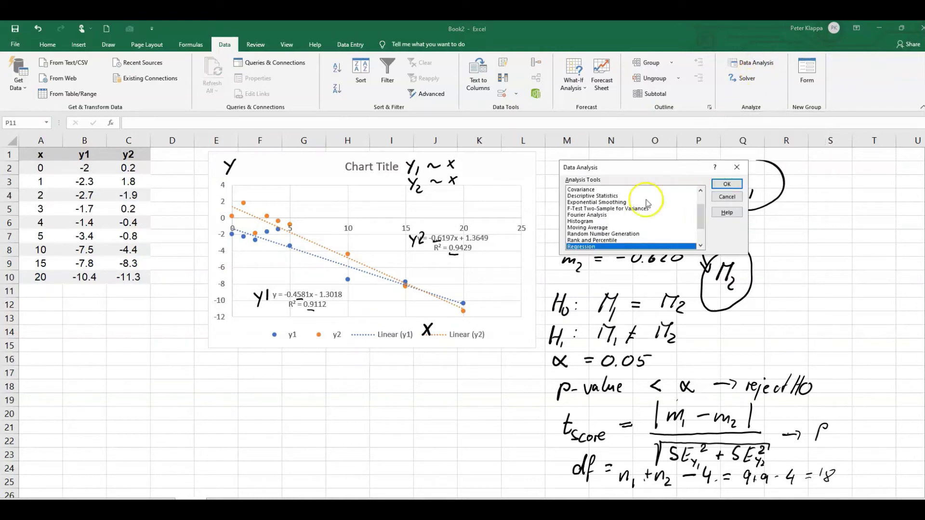
pyautogui.click(601, 249)
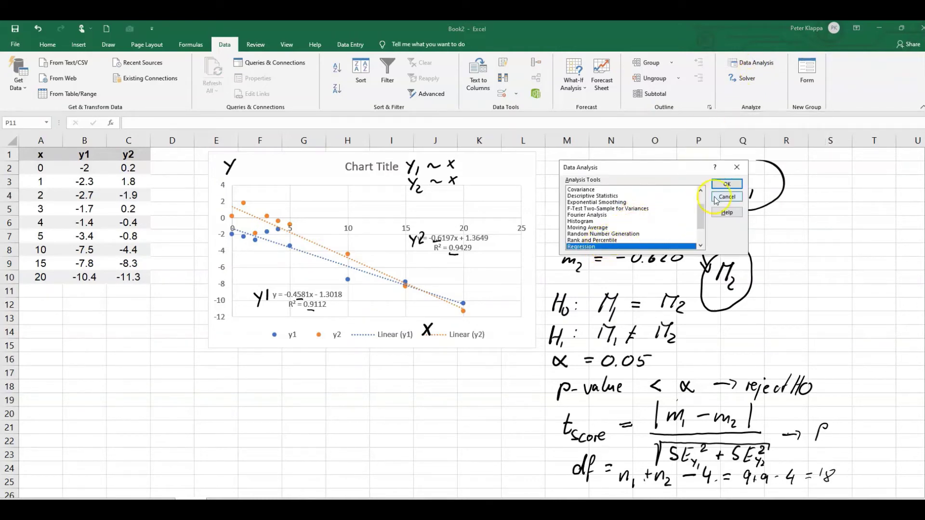
pyautogui.click(727, 185)
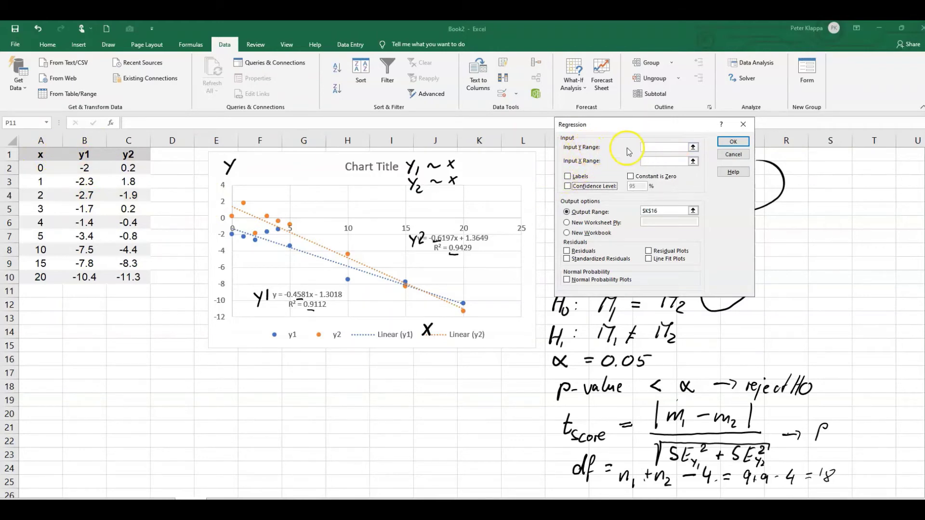
# Set Y range B1:B10, X range A1:A10, Labels, 95% confidence level, and output at A24.
pyautogui.click(645, 146)
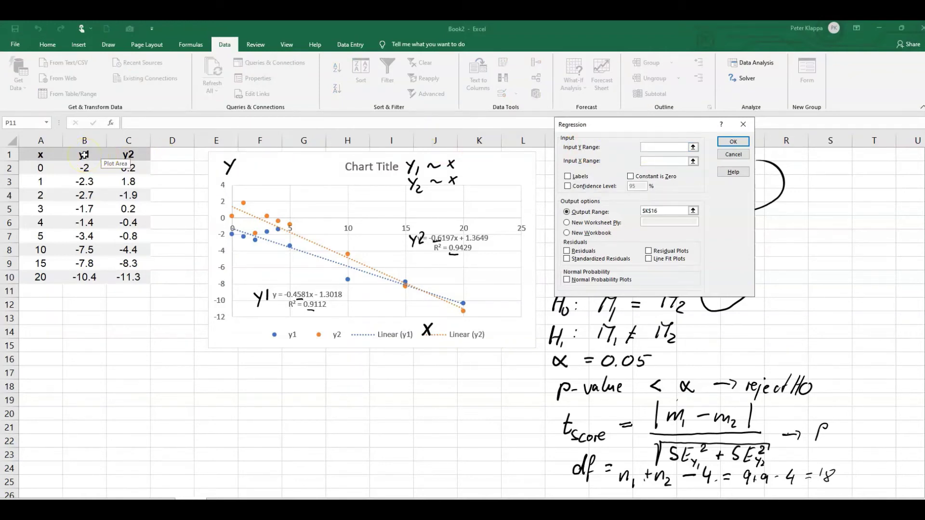
pyautogui.moveTo(83, 154); pyautogui.dragTo(75, 273)
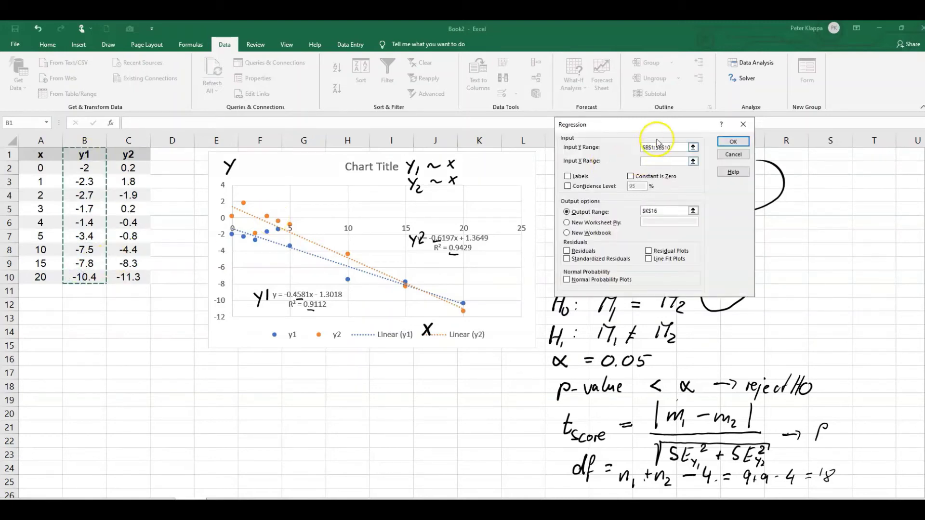
pyautogui.click(678, 160)
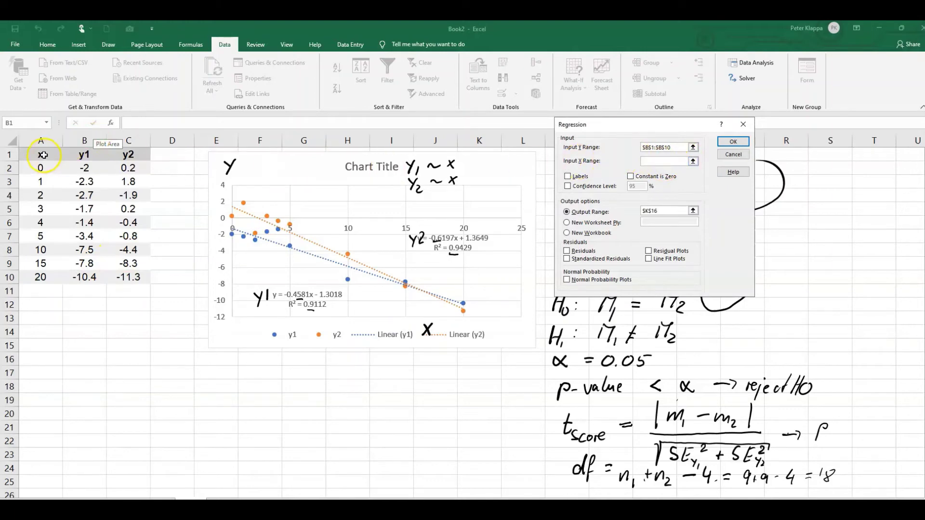
pyautogui.moveTo(41, 156); pyautogui.dragTo(39, 278)
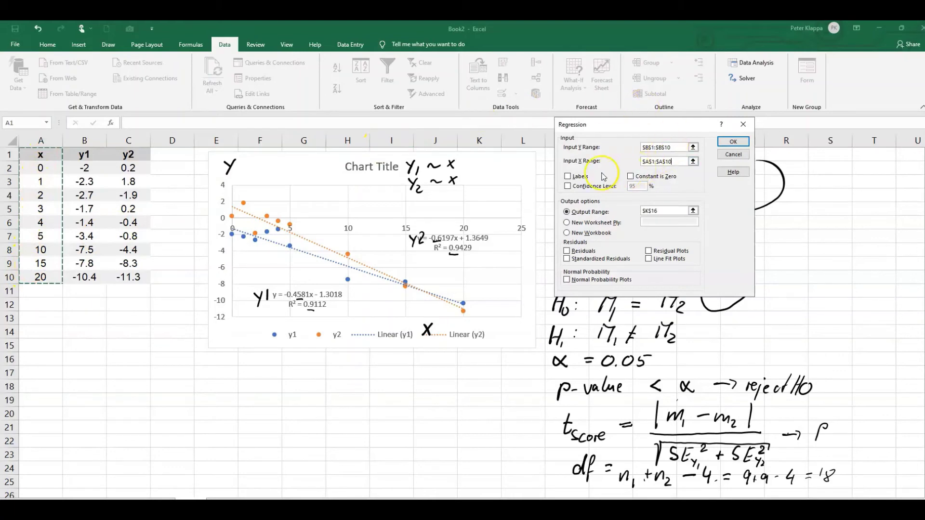
pyautogui.click(572, 178)
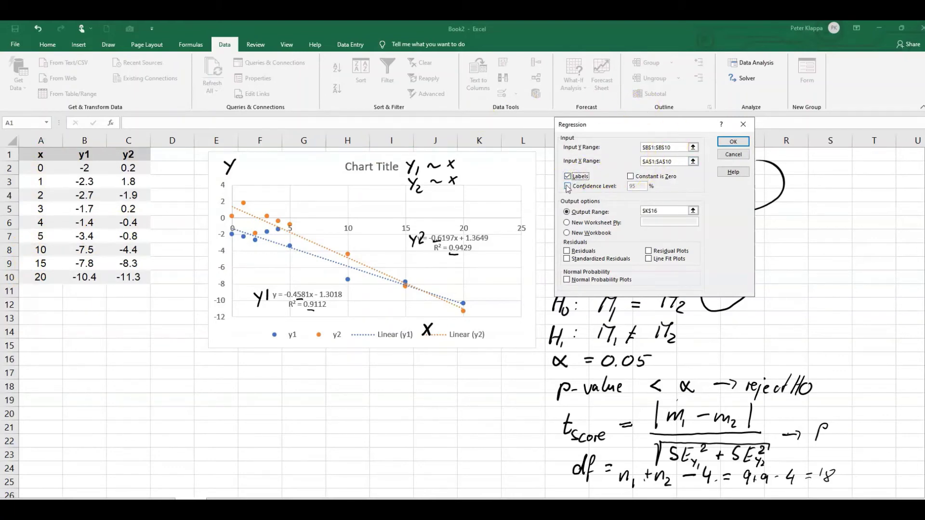
pyautogui.click(602, 188)
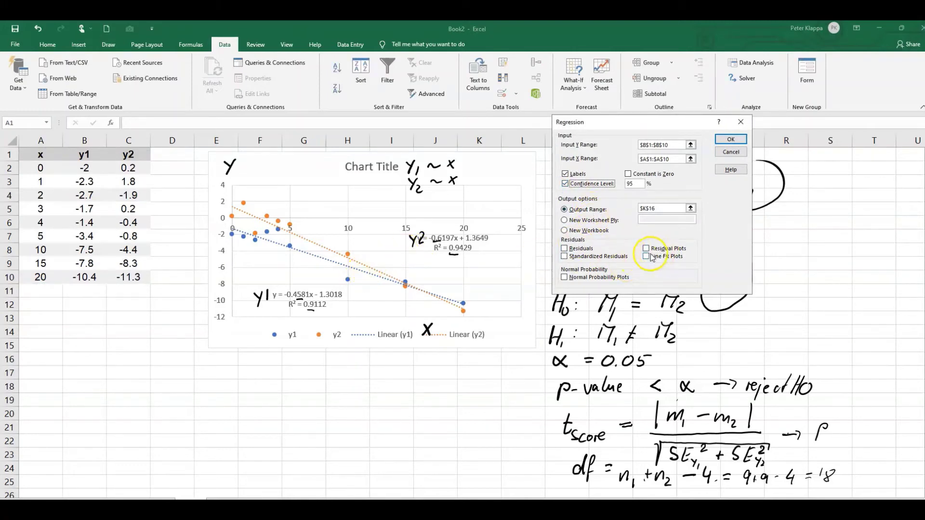
pyautogui.moveTo(667, 209); pyautogui.dragTo(640, 209)
pyautogui.press('BackSpace')
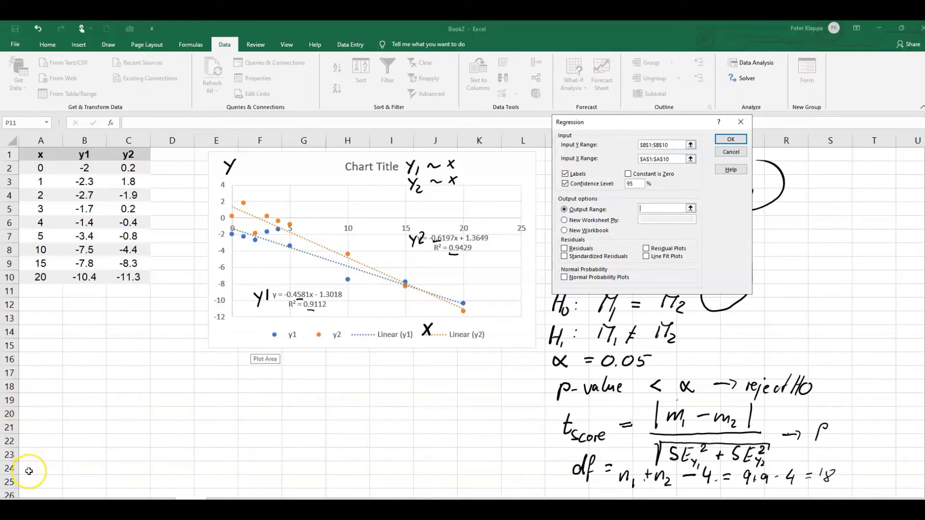
pyautogui.click(28, 472)
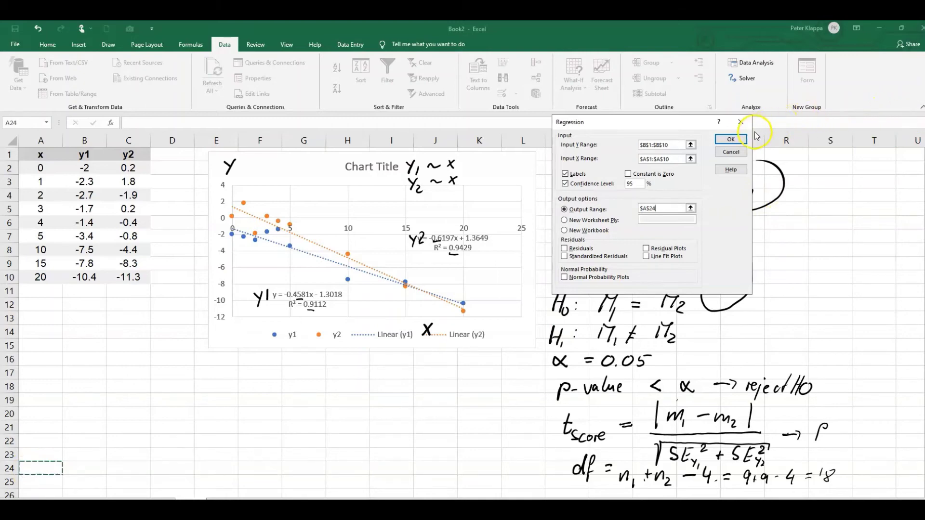
# Run the regression to generate the y1 summary output at A24.
pyautogui.click(732, 141)
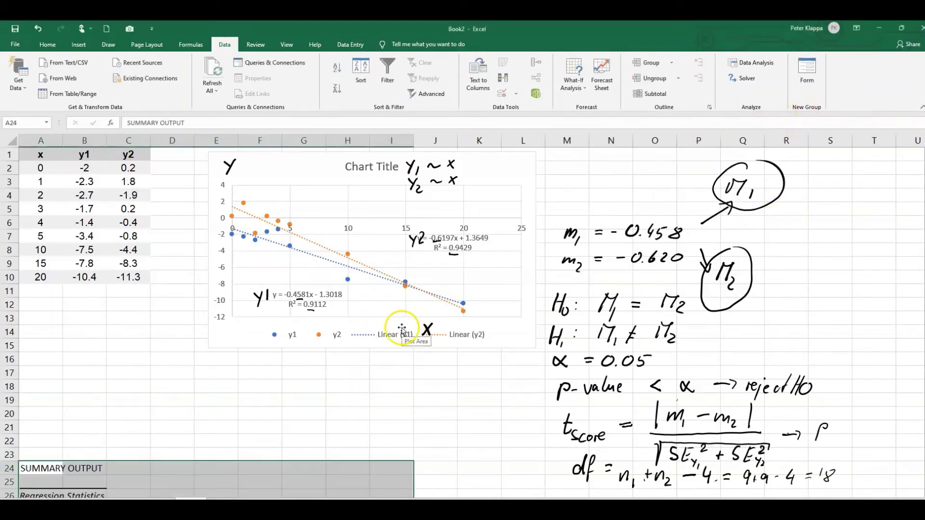
pyautogui.scroll(-2, 402, 329)
pyautogui.scroll(-5, 402, 329)
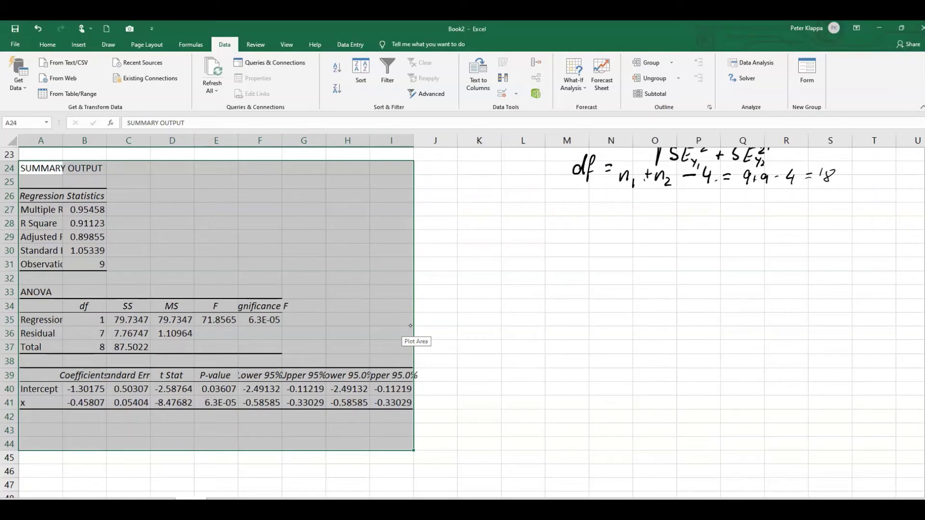
# Handwrite 'Y1 ~ x', circle slope -0.45807 and box standard error 0.05404.
pyautogui.moveTo(147, 165)
pyautogui.mouseDown()
pyautogui.moveTo(154, 184)
pyautogui.moveTo(185, 173)
pyautogui.moveTo(202, 179)
pyautogui.mouseUp()
pyautogui.moveTo(202, 169); pyautogui.dragTo(193, 179)
pyautogui.moveTo(67, 393)
pyautogui.mouseDown()
pyautogui.moveTo(59, 407)
pyautogui.moveTo(91, 414)
pyautogui.moveTo(106, 392)
pyautogui.moveTo(78, 393)
pyautogui.mouseUp()
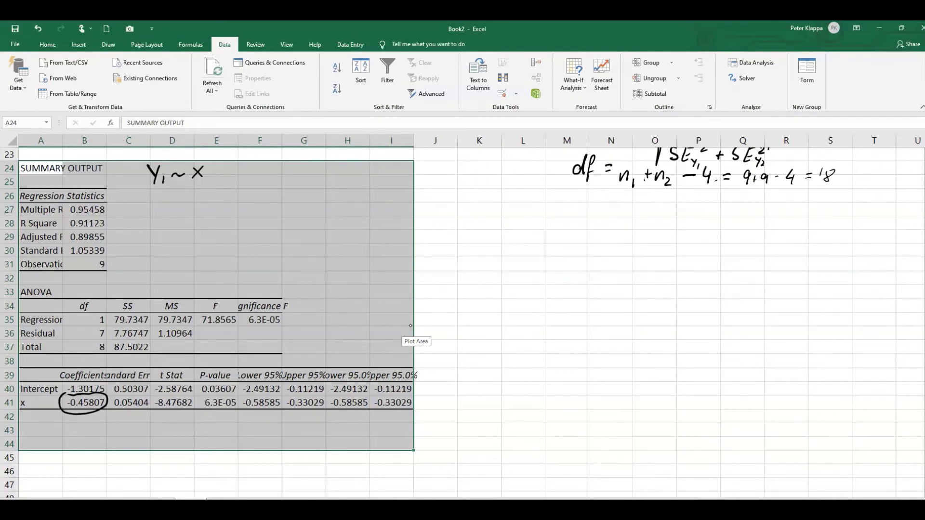
pyautogui.moveTo(111, 395)
pyautogui.mouseDown()
pyautogui.moveTo(111, 413)
pyautogui.moveTo(151, 407)
pyautogui.moveTo(141, 394)
pyautogui.moveTo(110, 396)
pyautogui.mouseUp()
pyautogui.scroll(5, 584, 357)
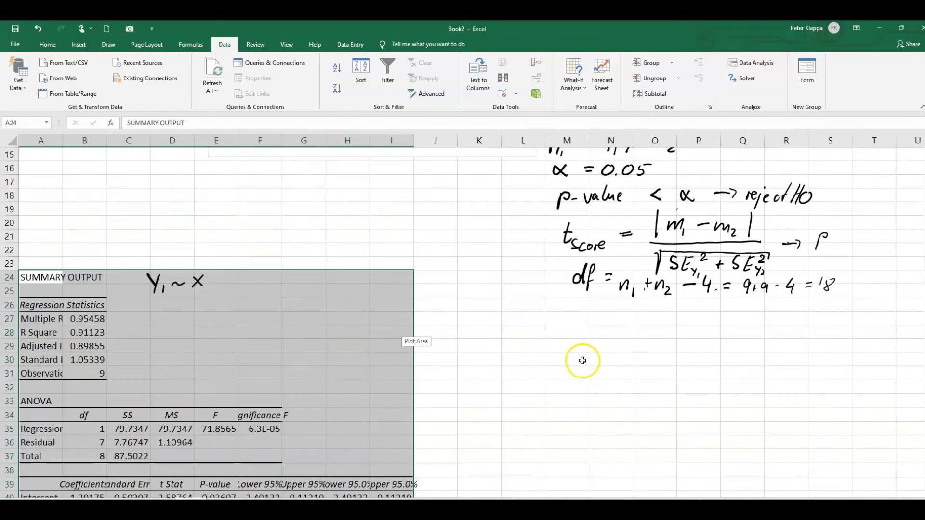
pyautogui.scroll(2, 583, 363)
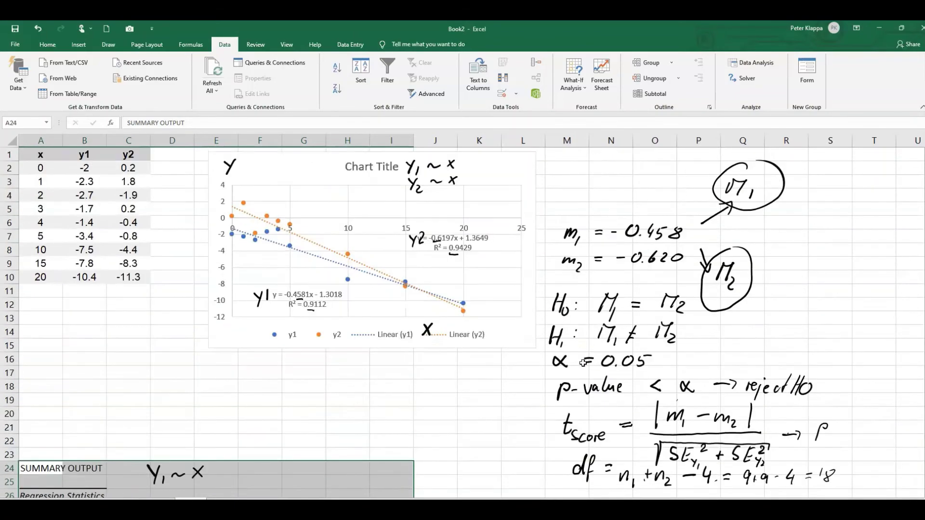
pyautogui.scroll(-1, 371, 471)
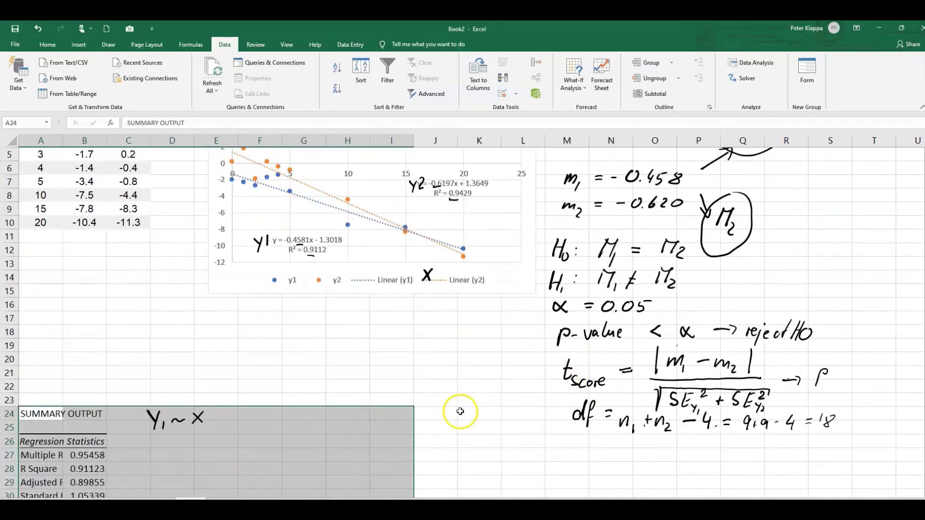
pyautogui.scroll(2, 458, 411)
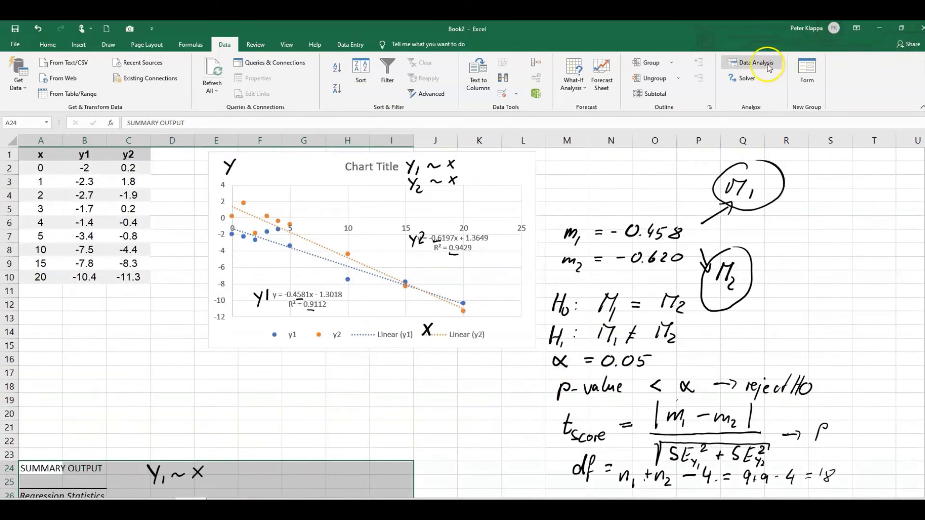
# Reopen Regression with Input Y Range $C$1:$C$10 and Output Range $K$24.
pyautogui.click(768, 64)
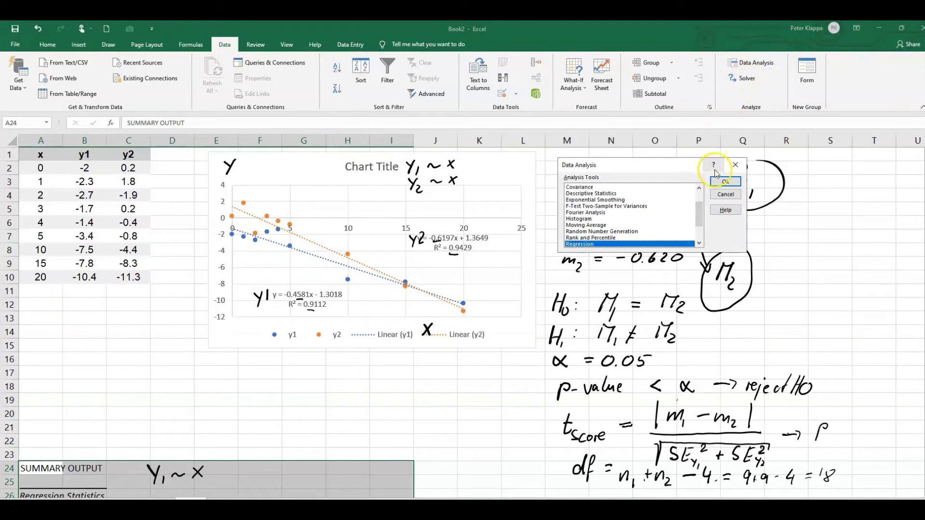
pyautogui.click(724, 181)
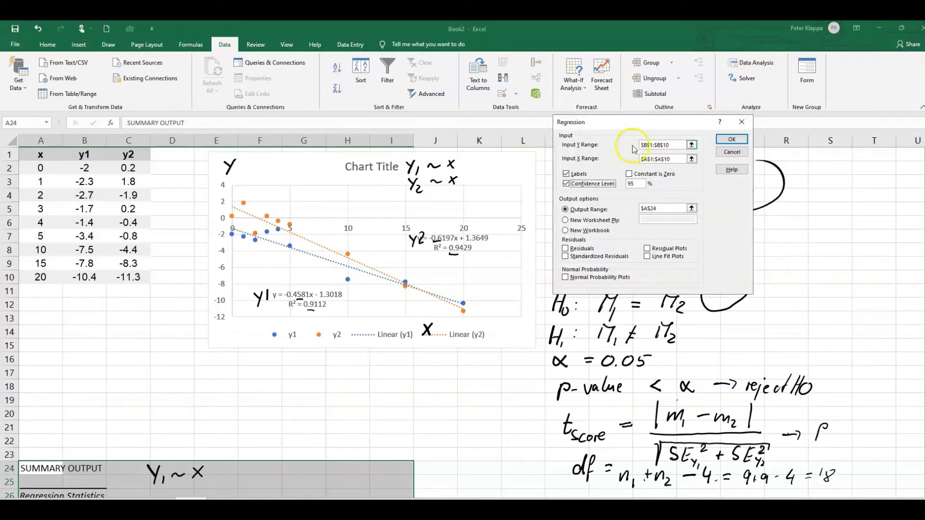
pyautogui.click(679, 147)
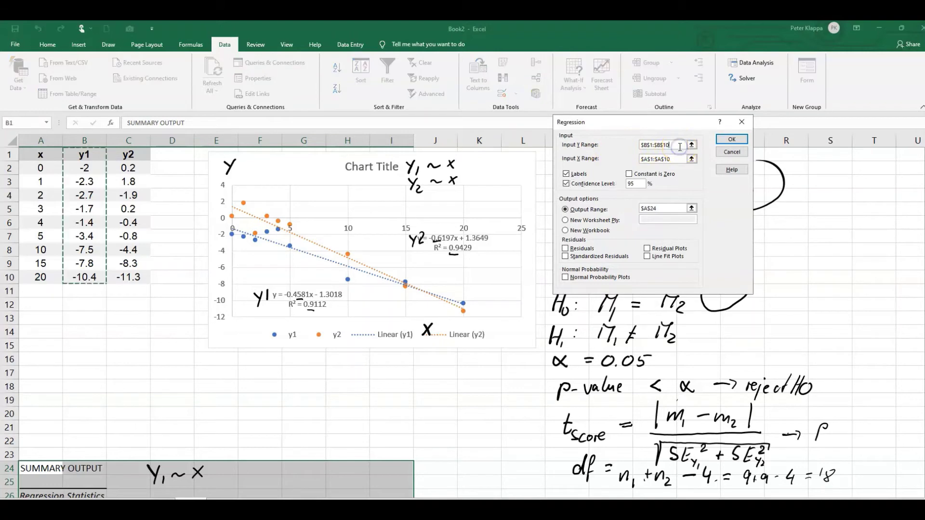
pyautogui.moveTo(678, 146); pyautogui.dragTo(639, 145)
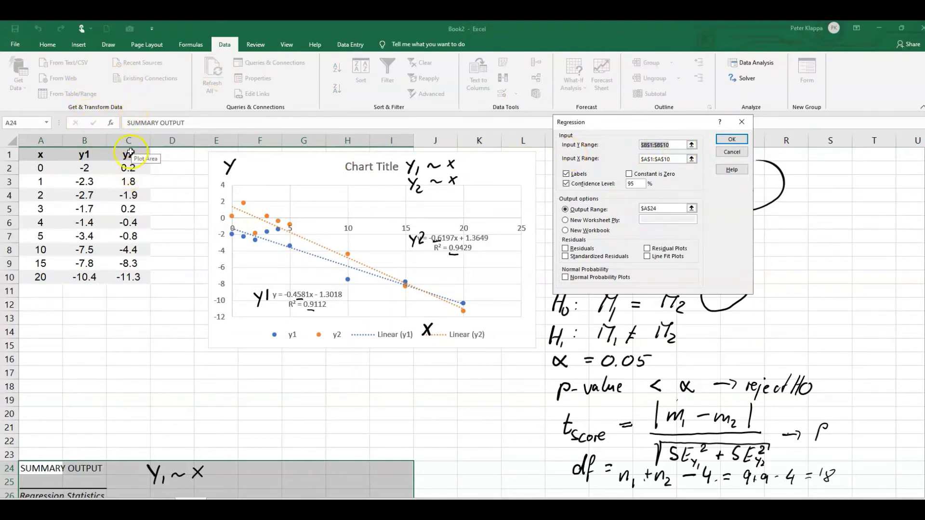
pyautogui.moveTo(129, 154); pyautogui.dragTo(120, 277)
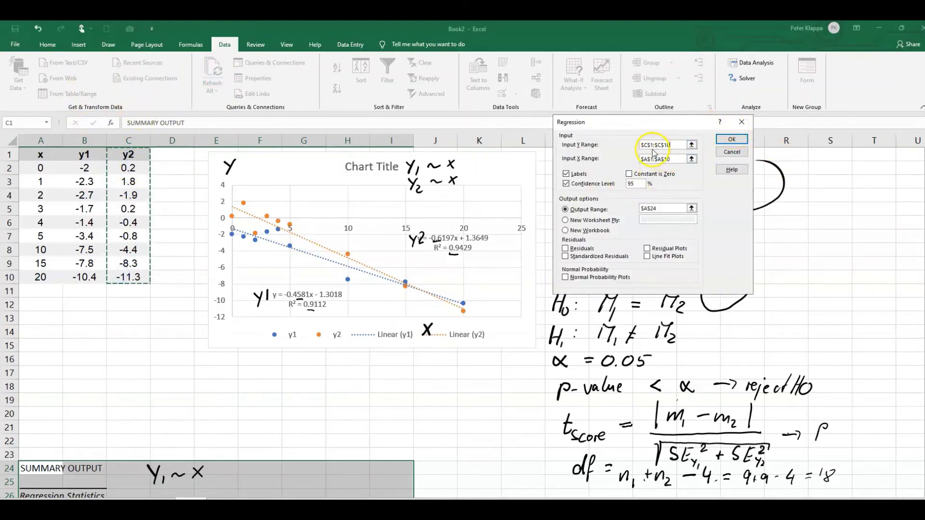
pyautogui.doubleClick(663, 207)
pyautogui.press('BackSpace')
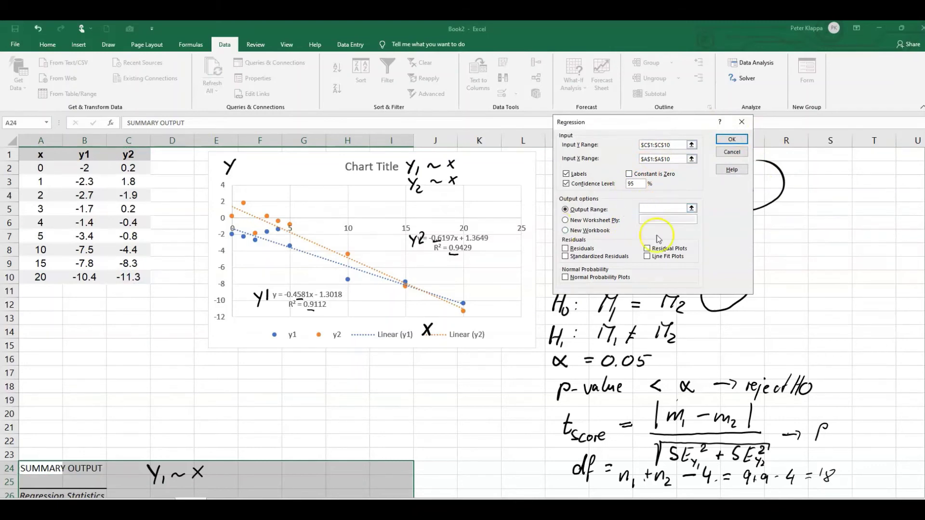
pyautogui.scroll(-4, 713, 308)
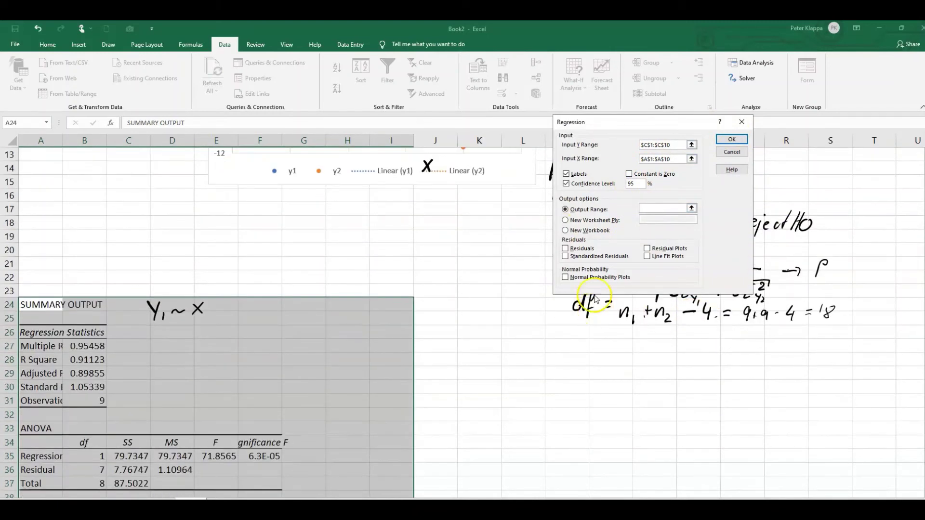
pyautogui.click(479, 308)
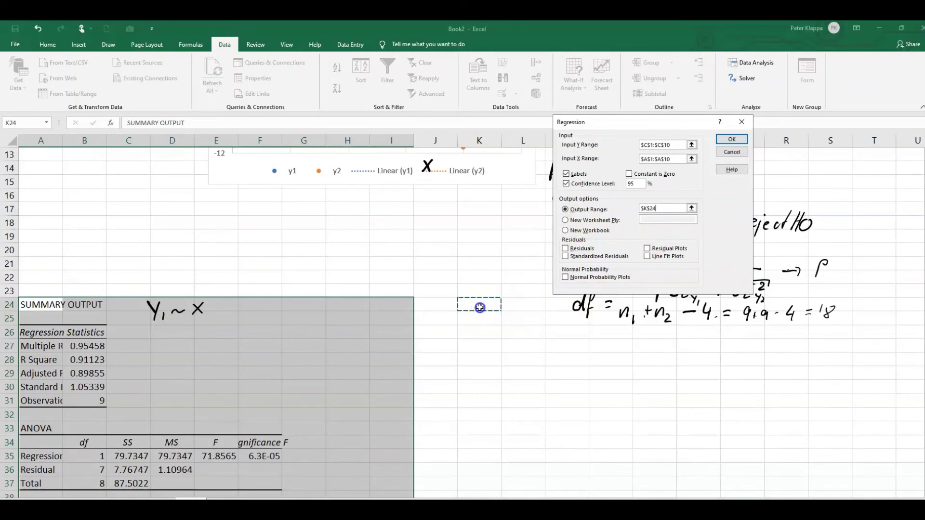
# Run the y2 regression and circle its slope -0.61974.
pyautogui.click(733, 140)
pyautogui.scroll(-5, 636, 282)
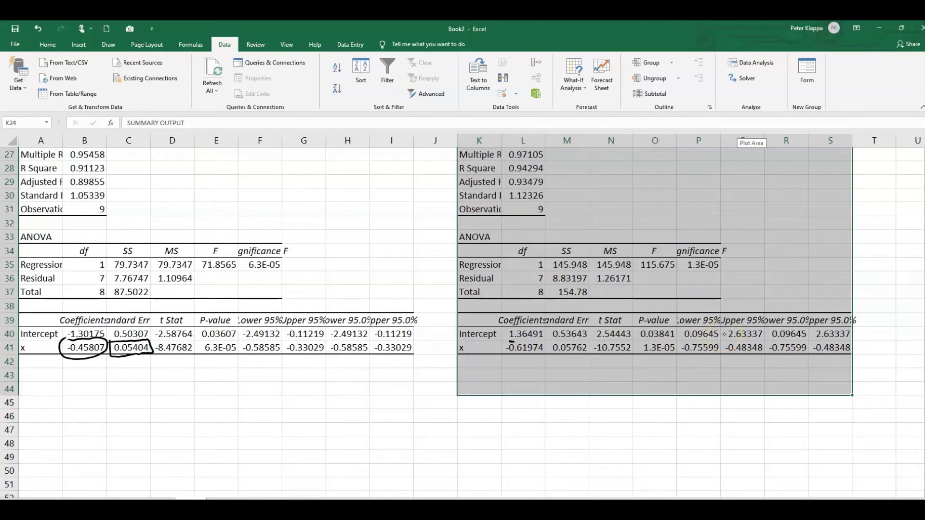
pyautogui.moveTo(504, 341)
pyautogui.mouseDown()
pyautogui.moveTo(501, 360)
pyautogui.moveTo(539, 350)
pyautogui.moveTo(519, 332)
pyautogui.moveTo(498, 353)
pyautogui.mouseUp()
# Box standard error 0.05762 and handwrite 'Y2 ~ x' above the right-hand summary.
pyautogui.moveTo(549, 341)
pyautogui.mouseDown()
pyautogui.moveTo(580, 336)
pyautogui.moveTo(578, 359)
pyautogui.moveTo(552, 358)
pyautogui.mouseUp()
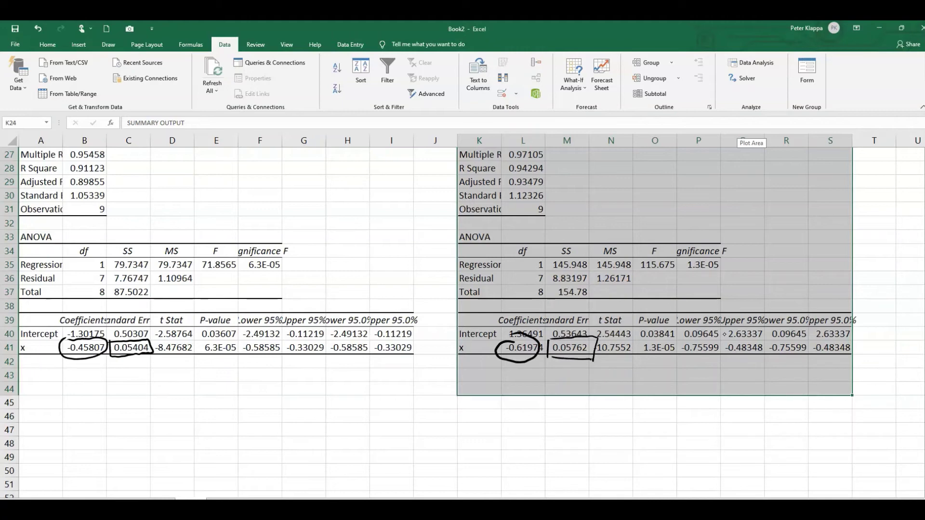
pyautogui.scroll(1, 851, 271)
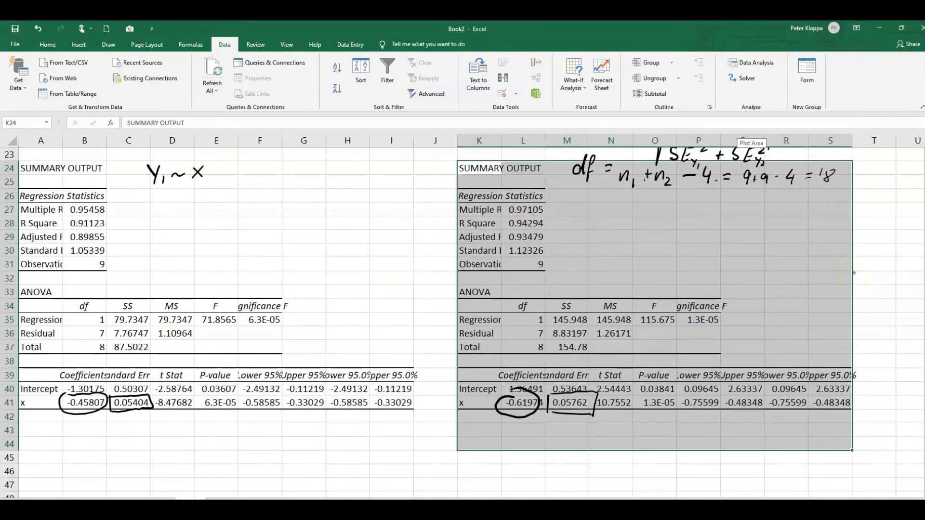
pyautogui.moveTo(609, 209)
pyautogui.mouseDown()
pyautogui.moveTo(626, 233)
pyautogui.moveTo(656, 215)
pyautogui.moveTo(672, 222)
pyautogui.mouseUp()
pyautogui.moveTo(672, 211); pyautogui.dragTo(663, 222)
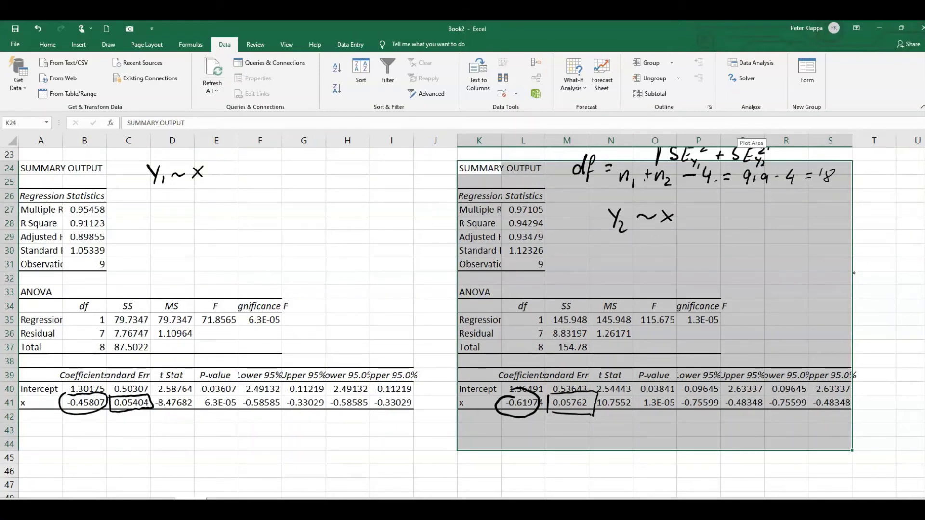
pyautogui.scroll(2, 462, 318)
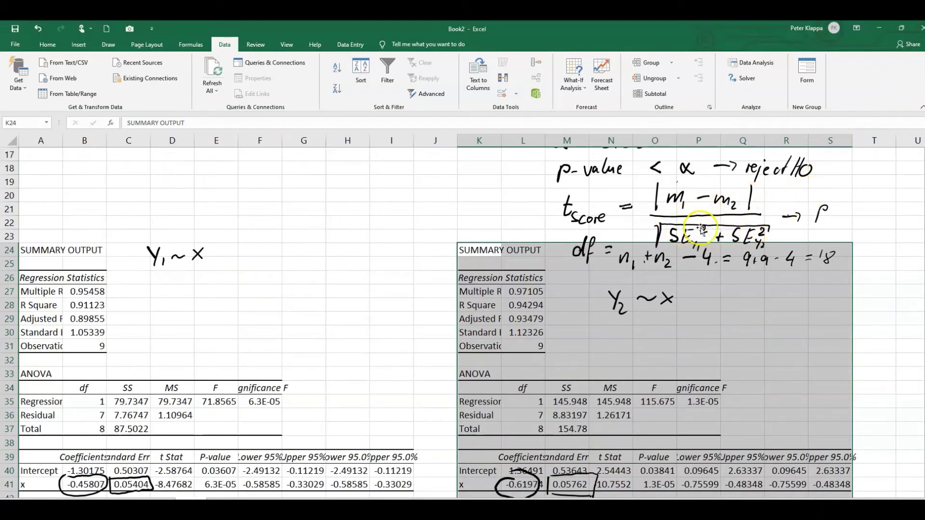
# Begin E27's formula as =abs(B41-L41) using the two slope cells.
pyautogui.doubleClick(221, 290)
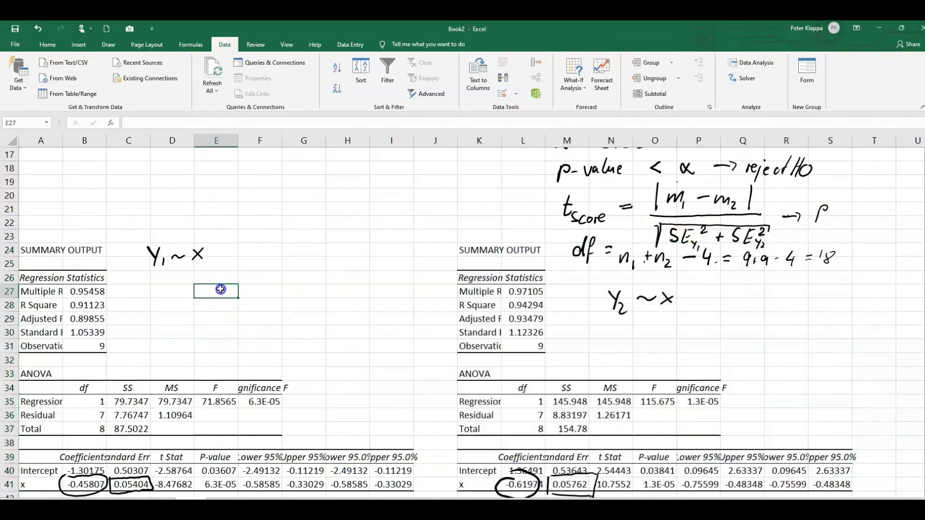
pyautogui.write('=')
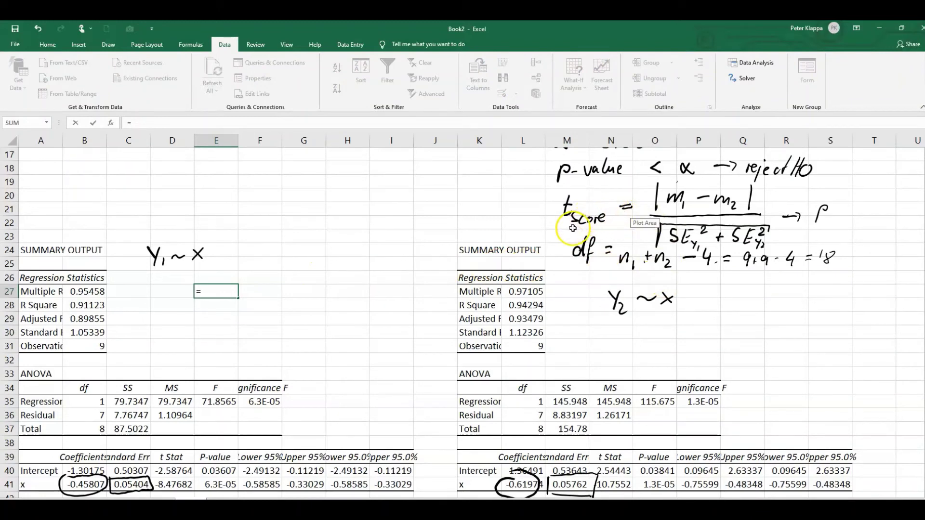
pyautogui.write('abs')
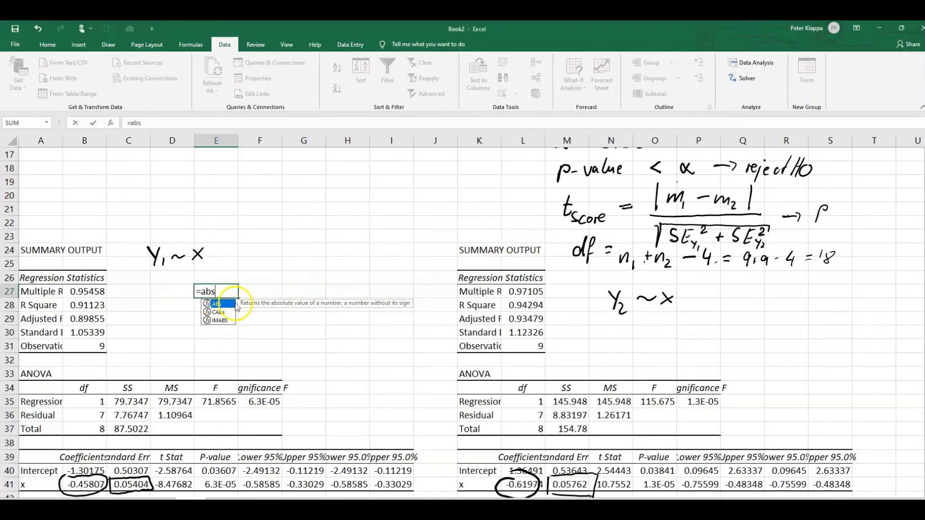
pyautogui.doubleClick(218, 305)
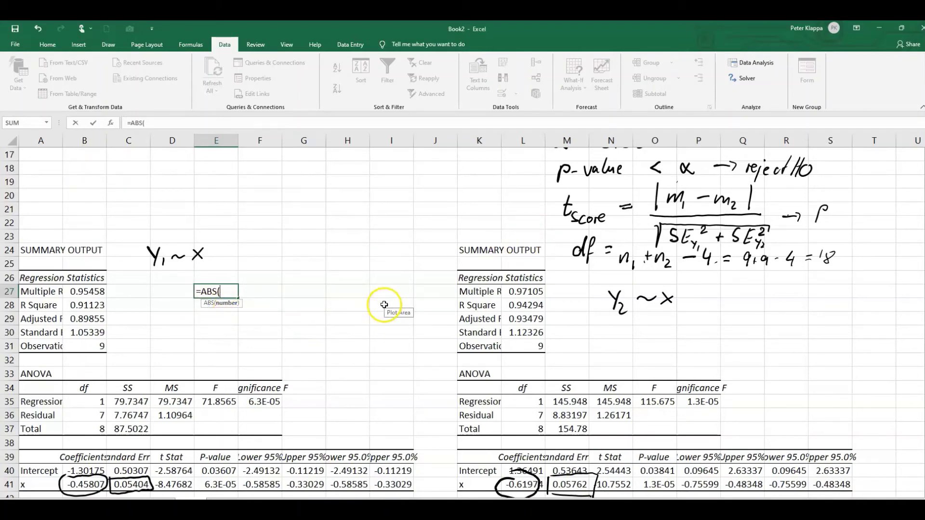
pyautogui.scroll(-2, 431, 358)
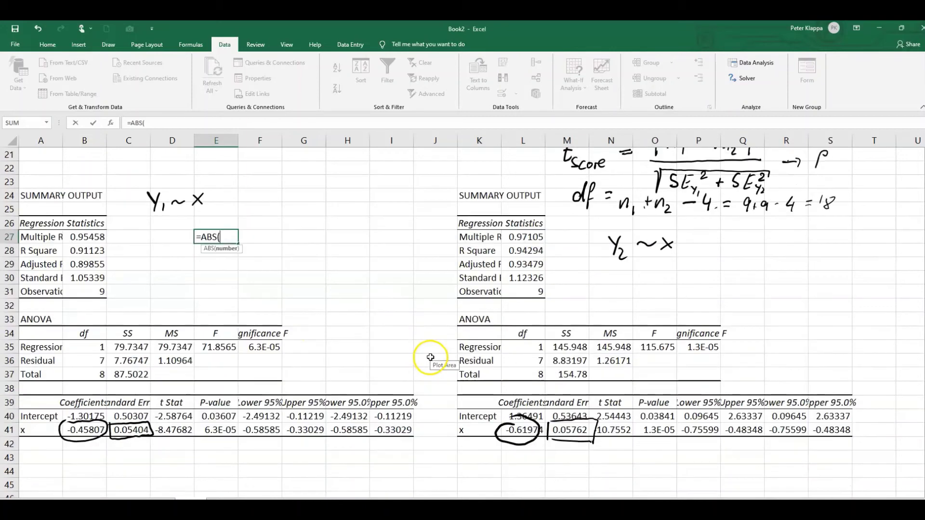
pyautogui.click(73, 430)
pyautogui.write('-')
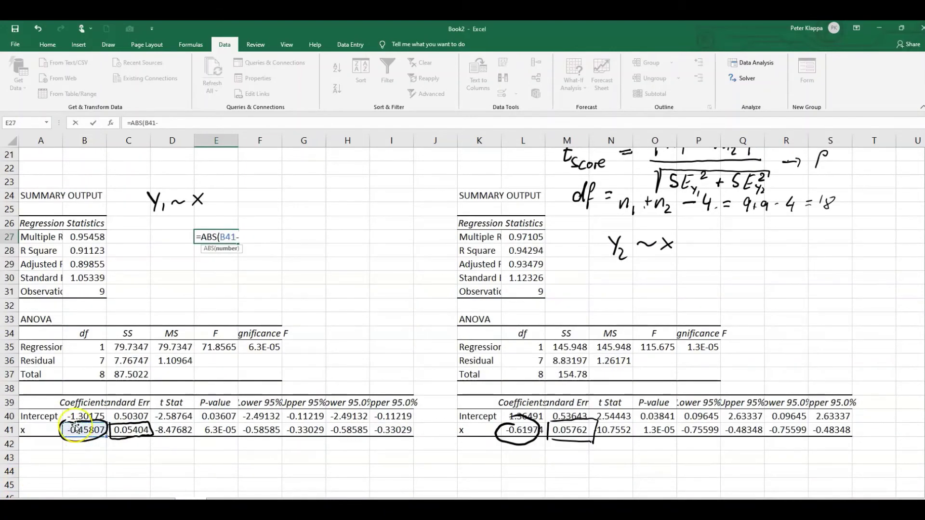
pyautogui.click(524, 430)
pyautogui.write(')/SQRT(')
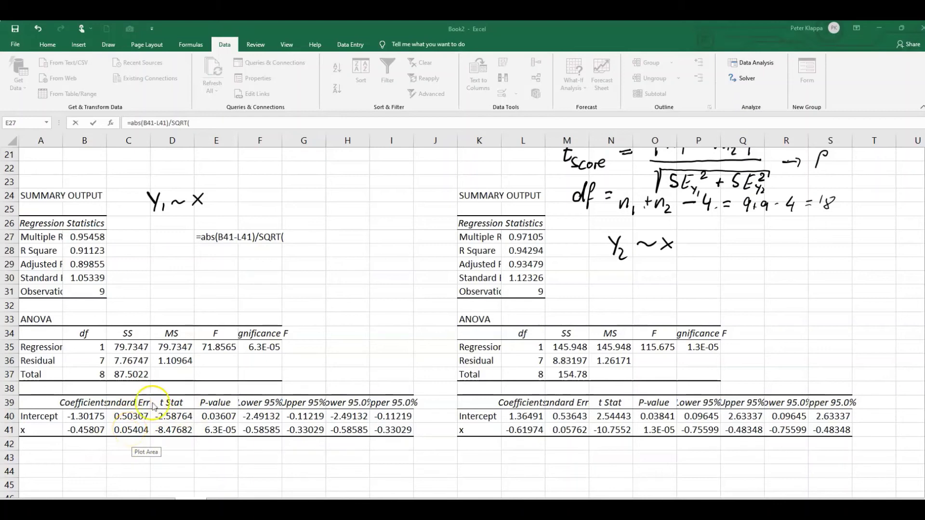
# Divide by SQRT(C41^2+M41^2) and commit, giving t-score 2.04651.
pyautogui.click(200, 125)
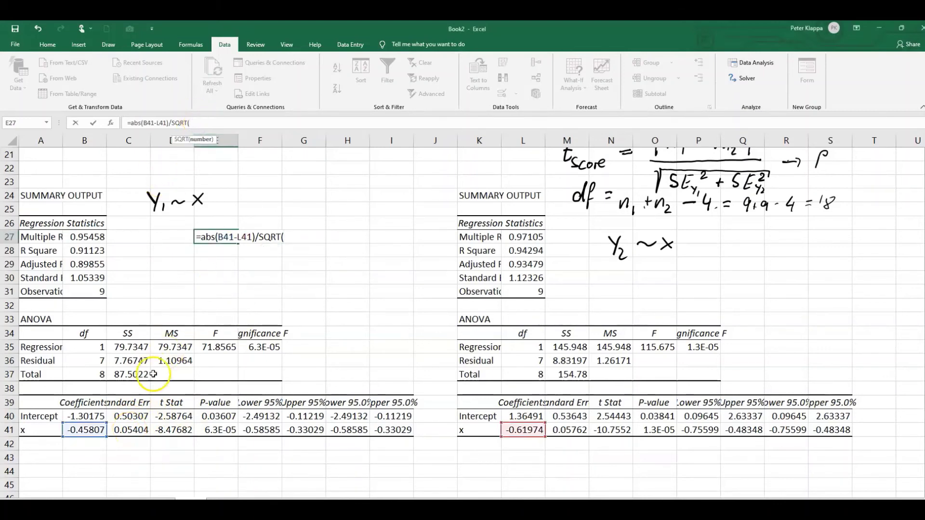
pyautogui.click(129, 434)
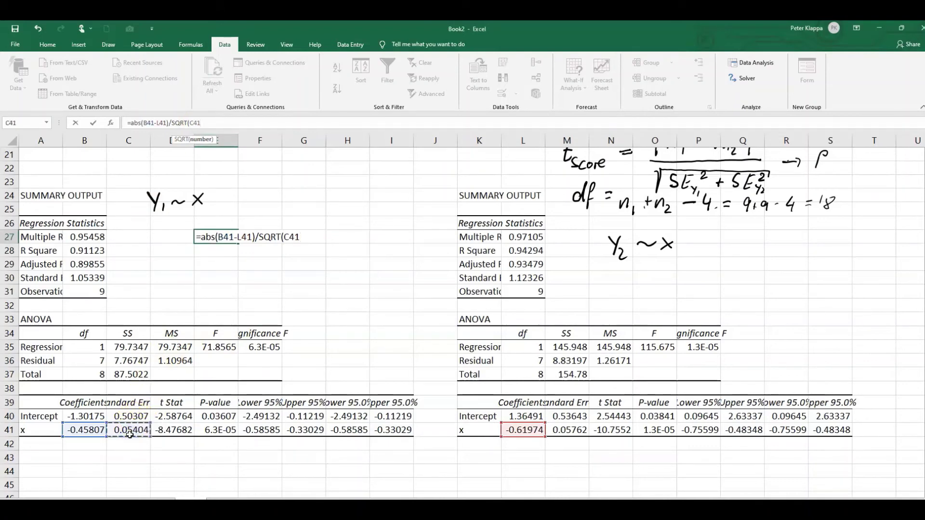
pyautogui.write('^2+')
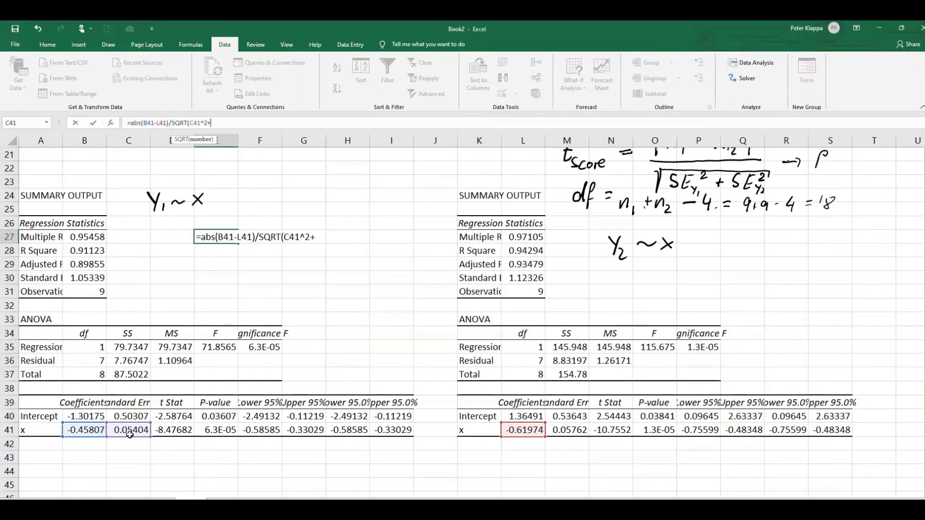
pyautogui.click(573, 431)
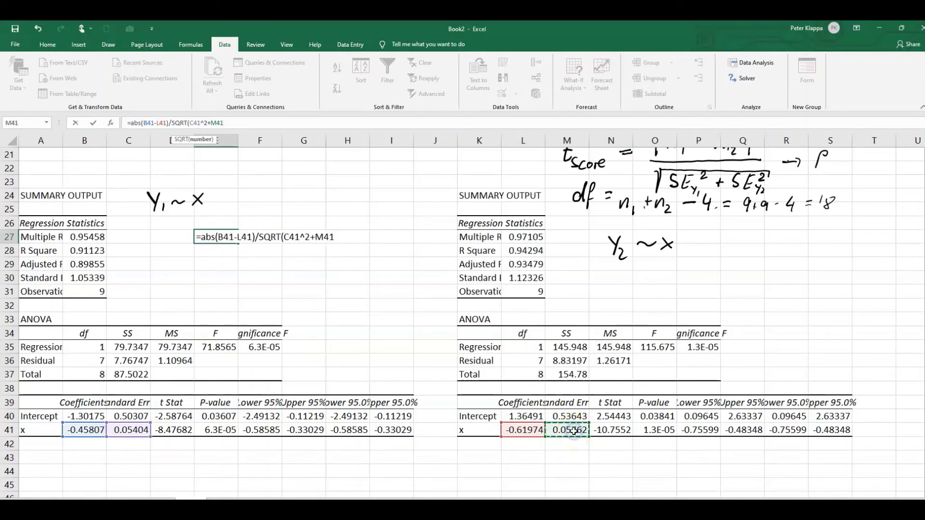
pyautogui.write('^2)')
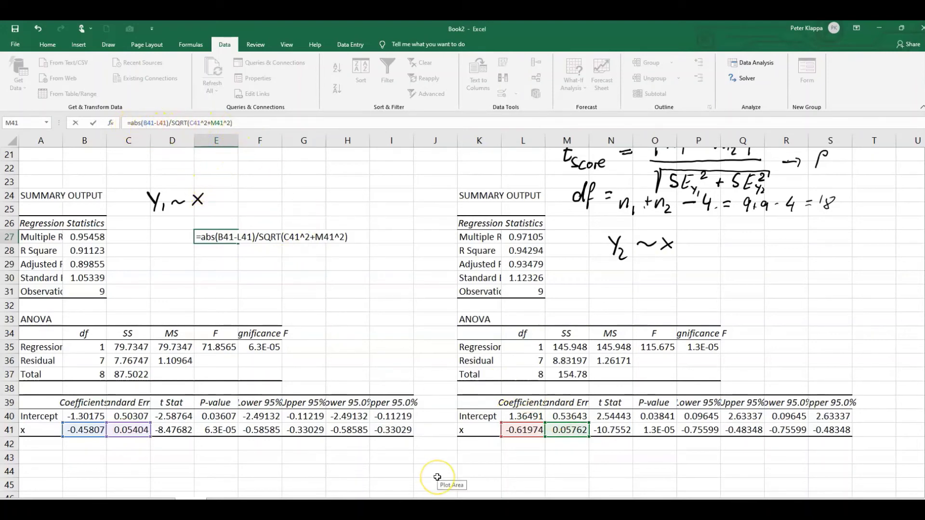
pyautogui.press('Return')
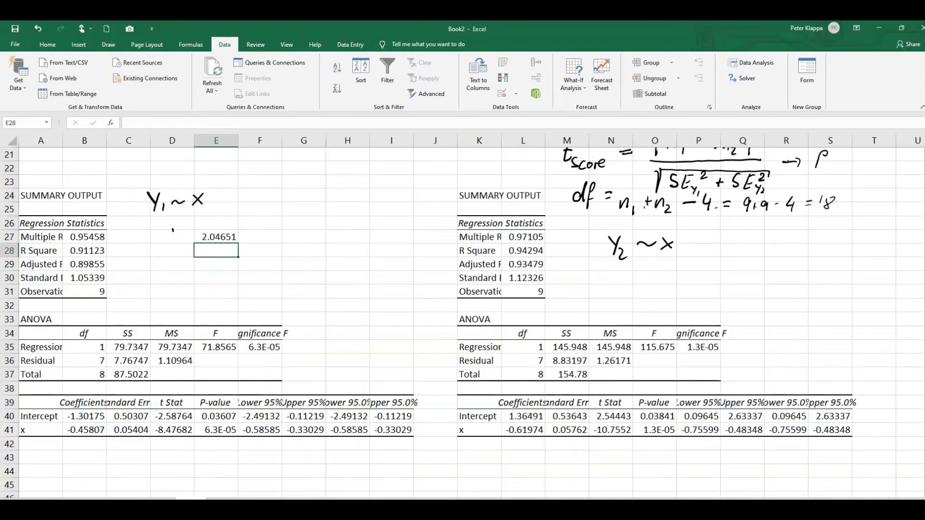
# Handwrite 't_sc =' beside 2.04651 with '→ P' to its right.
pyautogui.moveTo(168, 237); pyautogui.dragTo(176, 236)
pyautogui.moveTo(300, 244); pyautogui.dragTo(302, 236)
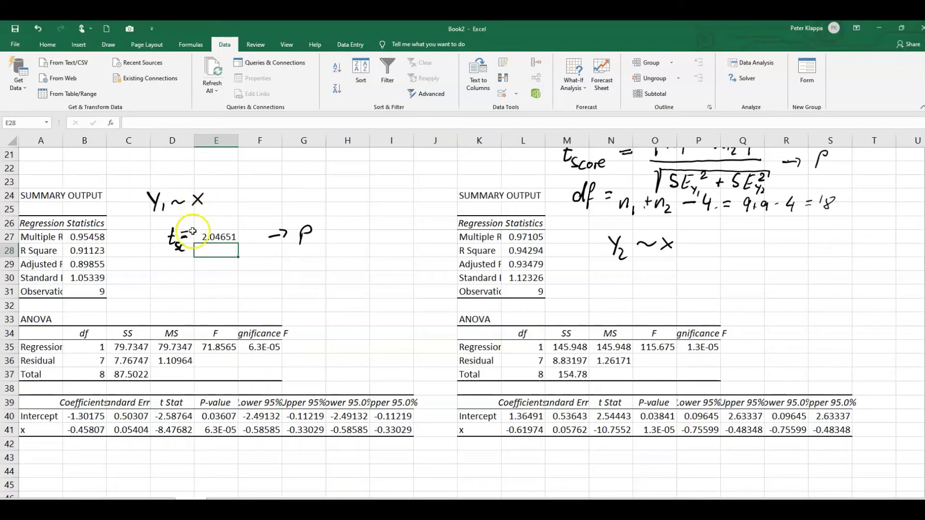
pyautogui.doubleClick(179, 277)
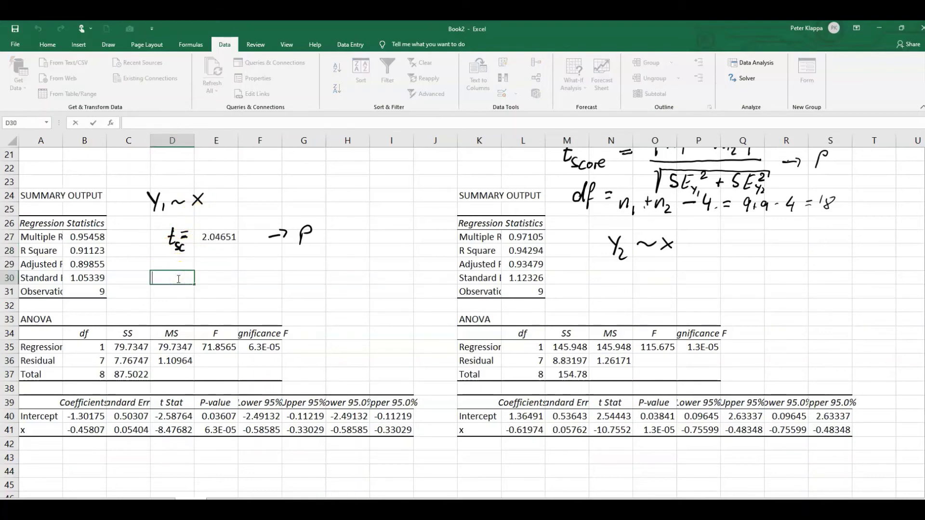
# Enter =T.DIST.2T(E27,18) in H27, returning p-value 0.0556.
pyautogui.click(357, 237)
pyautogui.write('=T.d')
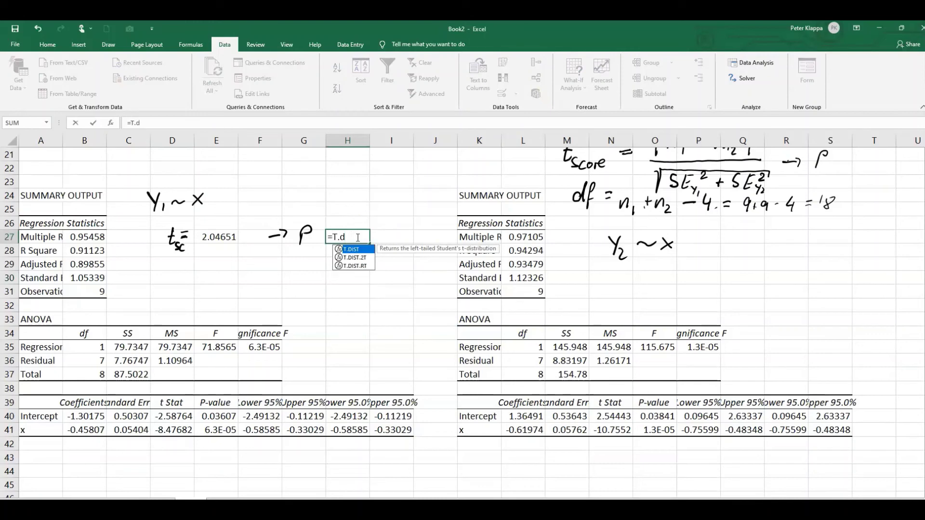
pyautogui.doubleClick(357, 258)
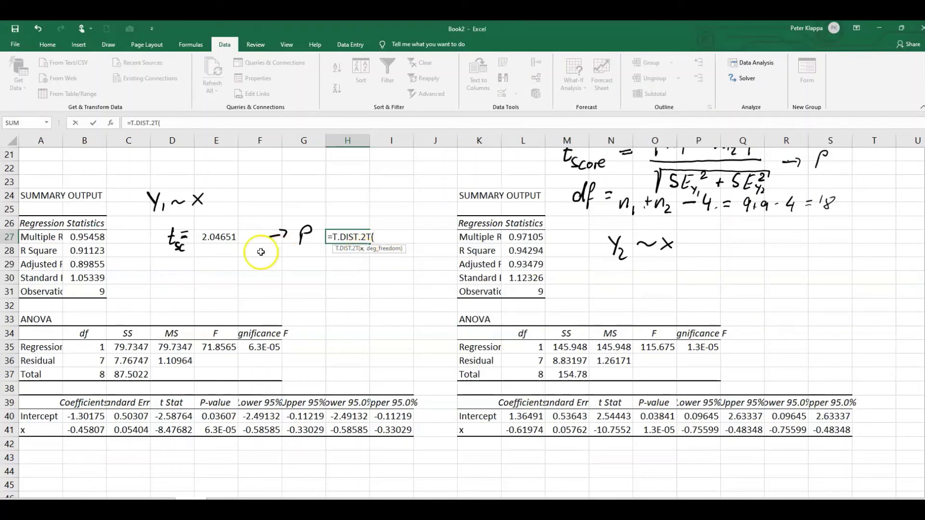
pyautogui.click(218, 238)
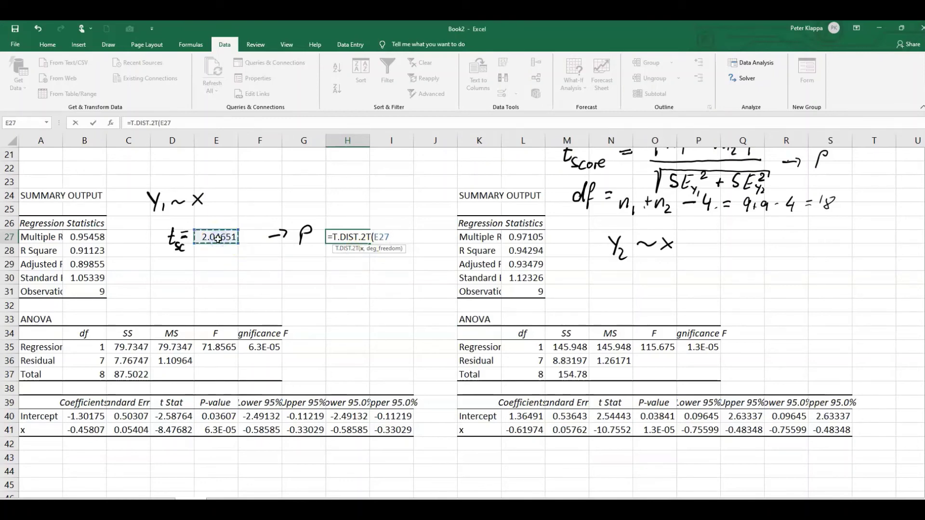
pyautogui.write(',')
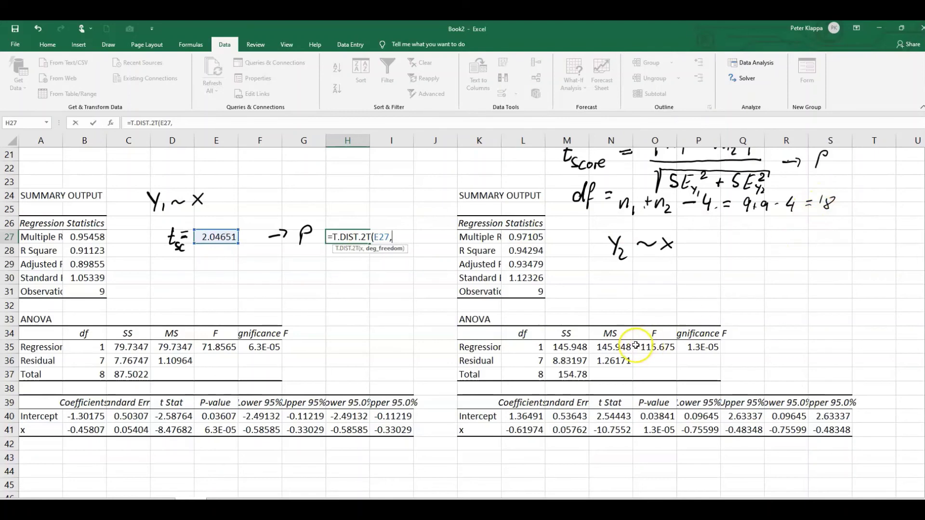
pyautogui.write('18)')
pyautogui.click(711, 383)
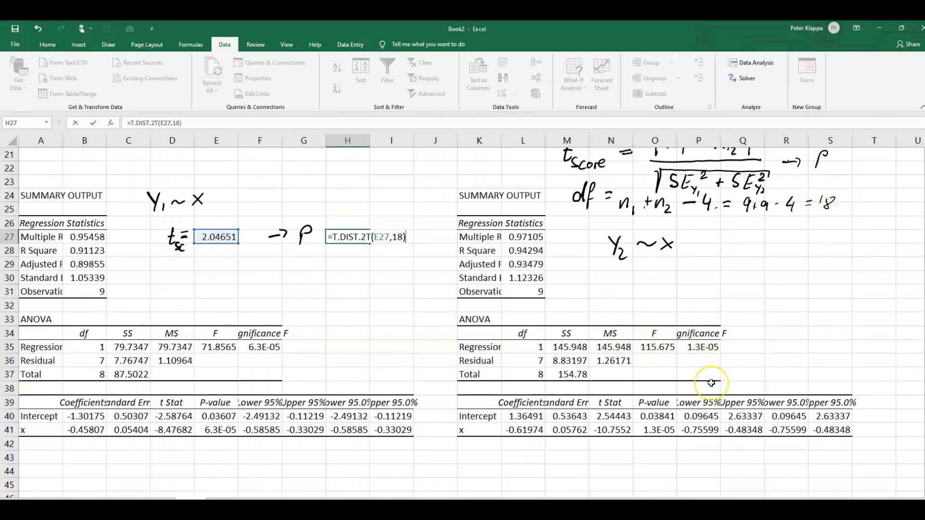
pyautogui.press('Return')
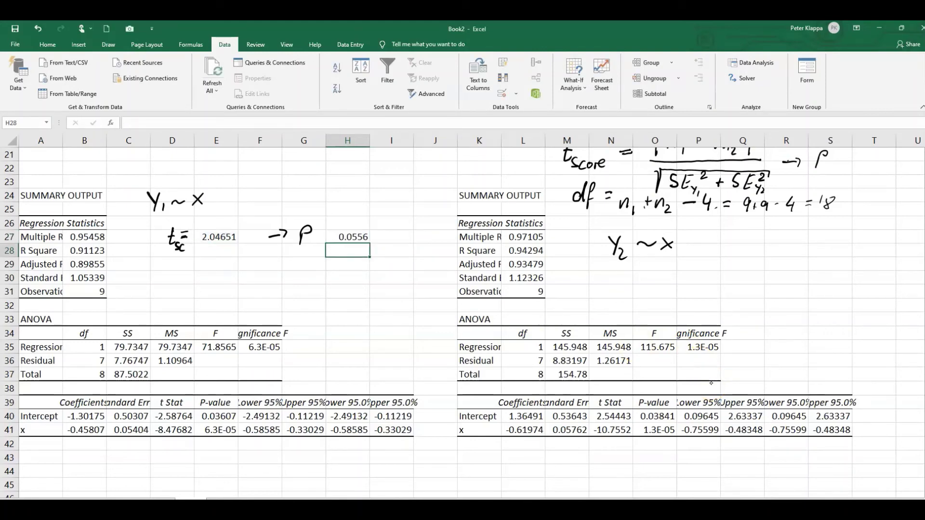
# Handwrite 'p-value = 0.0556' beneath the t-score result.
pyautogui.moveTo(225, 266)
pyautogui.mouseDown()
pyautogui.moveTo(224, 277)
pyautogui.moveTo(330, 261)
pyautogui.moveTo(335, 271)
pyautogui.mouseUp()
pyautogui.click(318, 269)
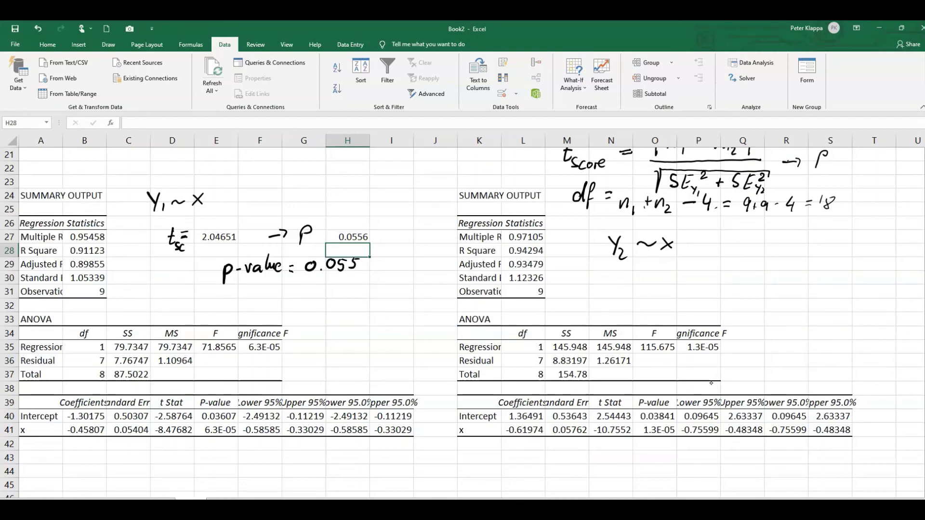
pyautogui.moveTo(367, 257); pyautogui.dragTo(361, 266)
pyautogui.scroll(5, 711, 383)
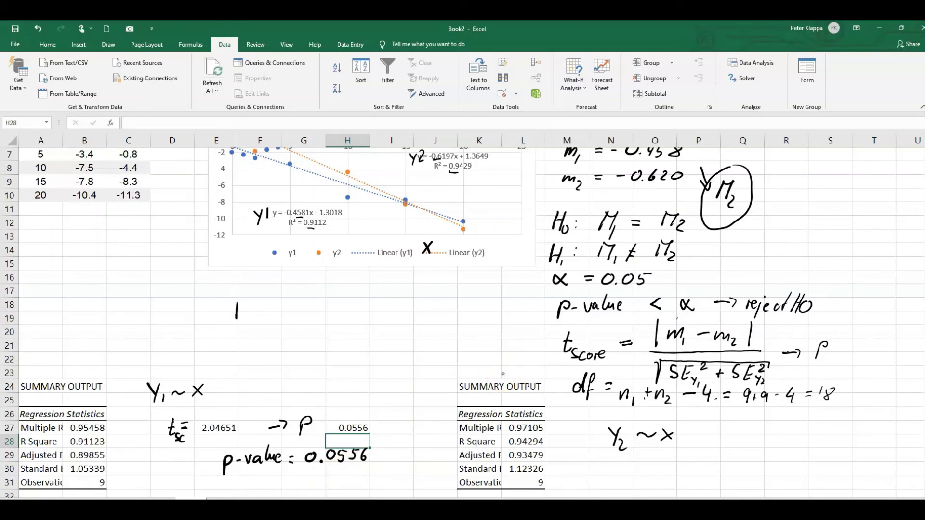
# Handwrite 'p > α' and '0.0556 > 0.05' below the chart.
pyautogui.moveTo(237, 303)
pyautogui.mouseDown()
pyautogui.moveTo(238, 312)
pyautogui.moveTo(266, 304)
pyautogui.moveTo(294, 312)
pyautogui.mouseUp()
pyautogui.moveTo(247, 326)
pyautogui.mouseDown()
pyautogui.moveTo(266, 340)
pyautogui.moveTo(273, 330)
pyautogui.mouseUp()
pyautogui.click(251, 336)
pyautogui.moveTo(277, 328); pyautogui.dragTo(276, 337)
pyautogui.moveTo(278, 328)
pyautogui.mouseDown()
pyautogui.moveTo(299, 336)
pyautogui.moveTo(337, 328)
pyautogui.mouseUp()
pyautogui.click(328, 335)
pyautogui.moveTo(345, 329); pyautogui.dragTo(344, 338)
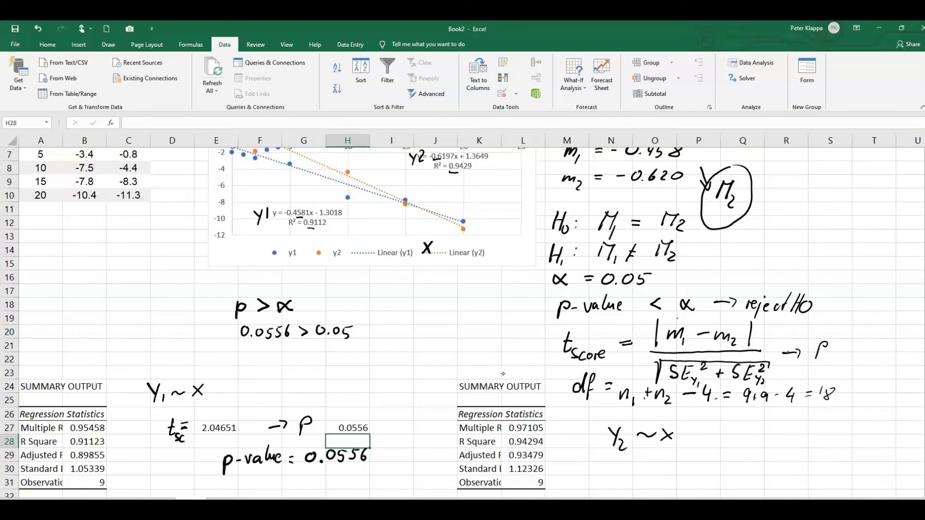
# Handwrite 'fail to reject H0' and 'M1 = M2' to finish the conclusion.
pyautogui.moveTo(395, 315)
pyautogui.mouseDown()
pyautogui.moveTo(384, 342)
pyautogui.moveTo(393, 328)
pyautogui.moveTo(408, 337)
pyautogui.moveTo(431, 329)
pyautogui.moveTo(429, 339)
pyautogui.mouseUp()
pyautogui.moveTo(432, 333)
pyautogui.mouseDown()
pyautogui.moveTo(461, 338)
pyautogui.moveTo(462, 349)
pyautogui.moveTo(489, 341)
pyautogui.mouseUp()
pyautogui.moveTo(486, 330); pyautogui.dragTo(506, 341)
pyautogui.moveTo(513, 335)
pyautogui.mouseDown()
pyautogui.moveTo(512, 343)
pyautogui.moveTo(514, 334)
pyautogui.mouseUp()
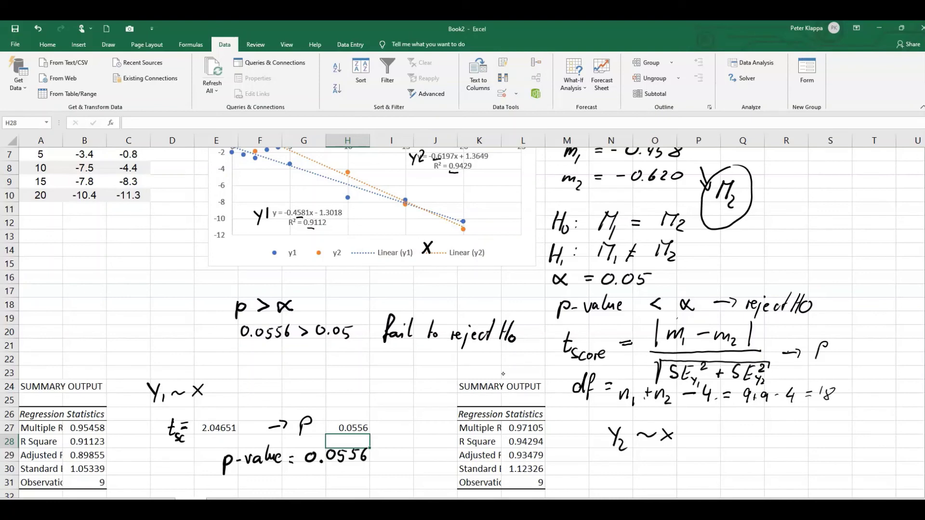
pyautogui.moveTo(262, 353)
pyautogui.mouseDown()
pyautogui.moveTo(261, 372)
pyautogui.moveTo(277, 374)
pyautogui.mouseUp()
pyautogui.moveTo(321, 354); pyautogui.dragTo(319, 368)
pyautogui.moveTo(323, 357)
pyautogui.mouseDown()
pyautogui.moveTo(334, 349)
pyautogui.moveTo(335, 373)
pyautogui.moveTo(345, 373)
pyautogui.mouseUp()
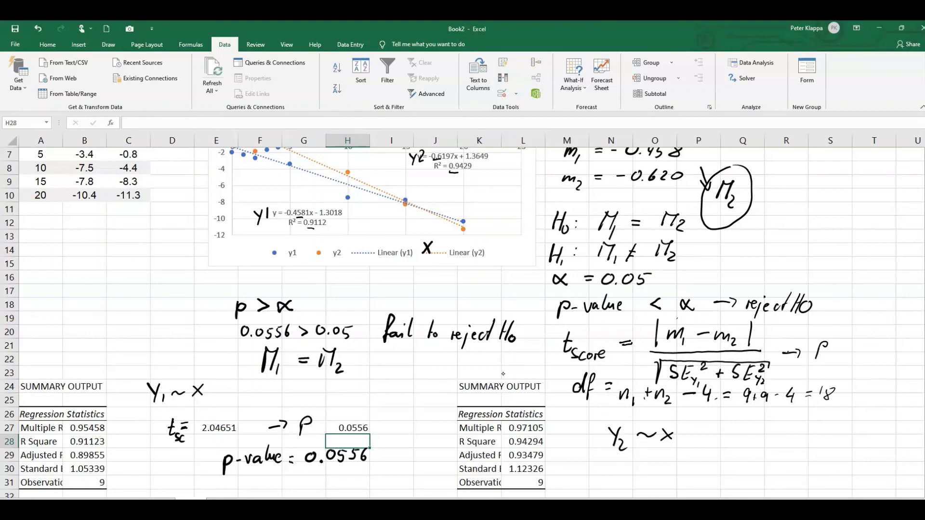
pyautogui.scroll(2, 502, 374)
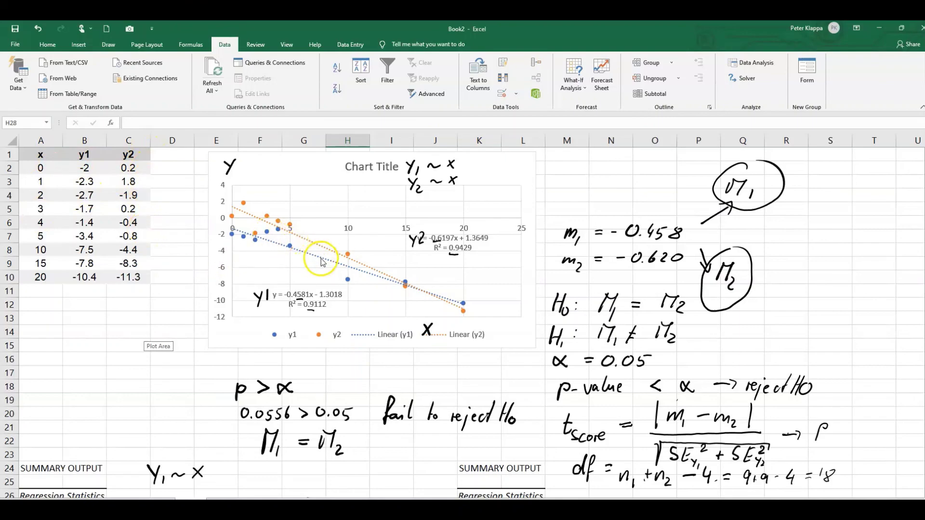
pyautogui.scroll(-3, 343, 319)
pyautogui.scroll(-5, 345, 319)
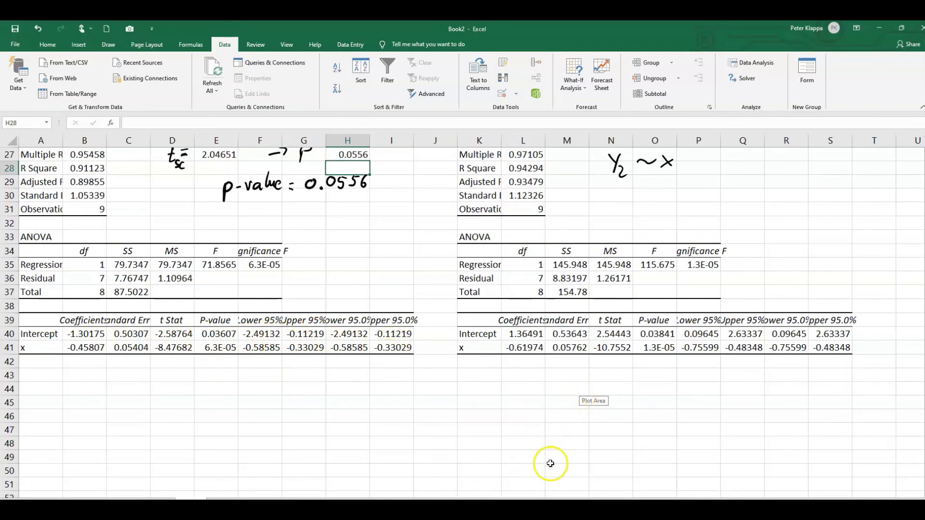
pyautogui.scroll(3, 535, 386)
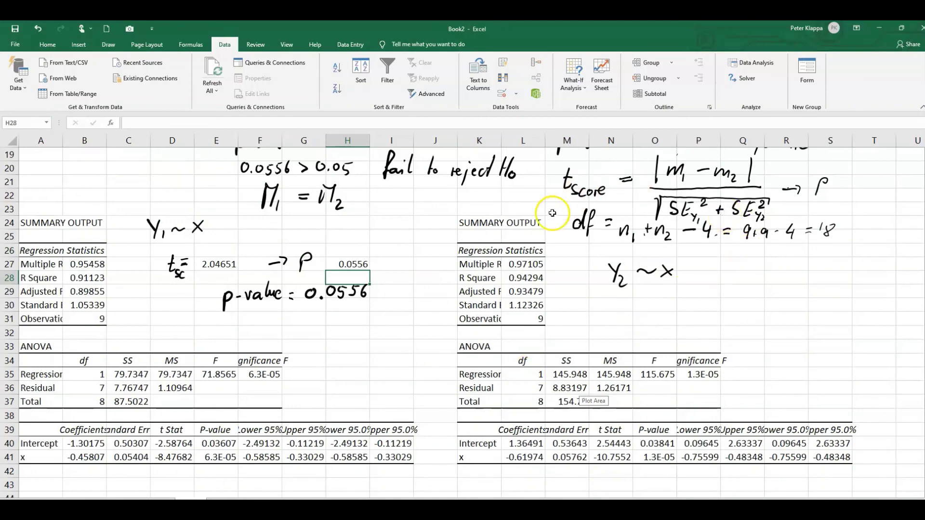